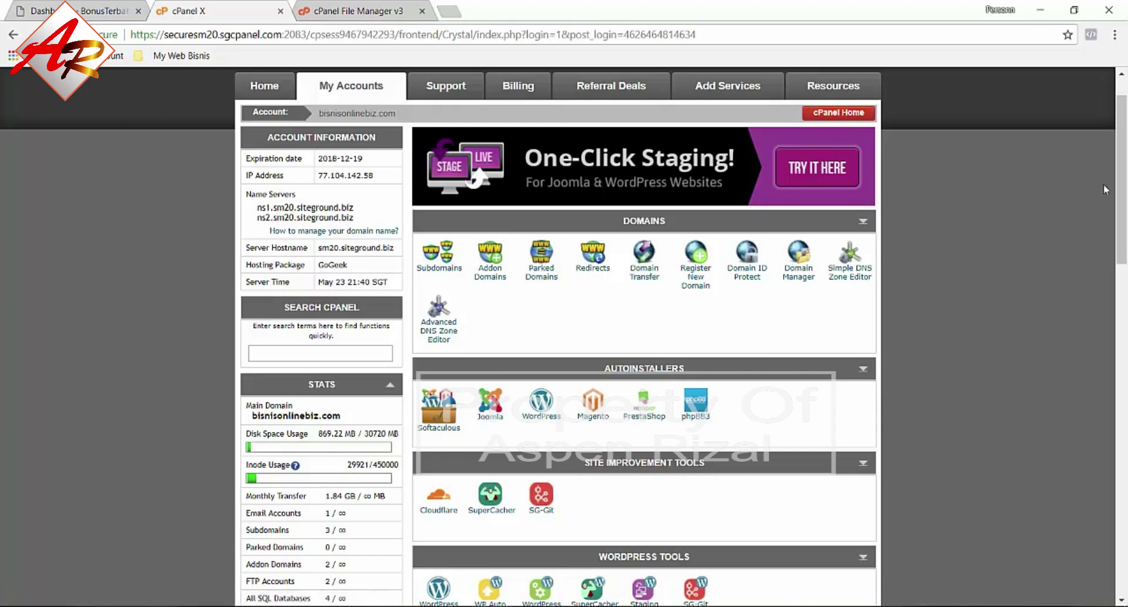
Step: Open the File Manager at the document root for bonusterbatas.com and close the duplicate File Manager page
{"action": "left_click_drag", "start_coordinate": [1122, 176], "coordinate": [1123, 375]}
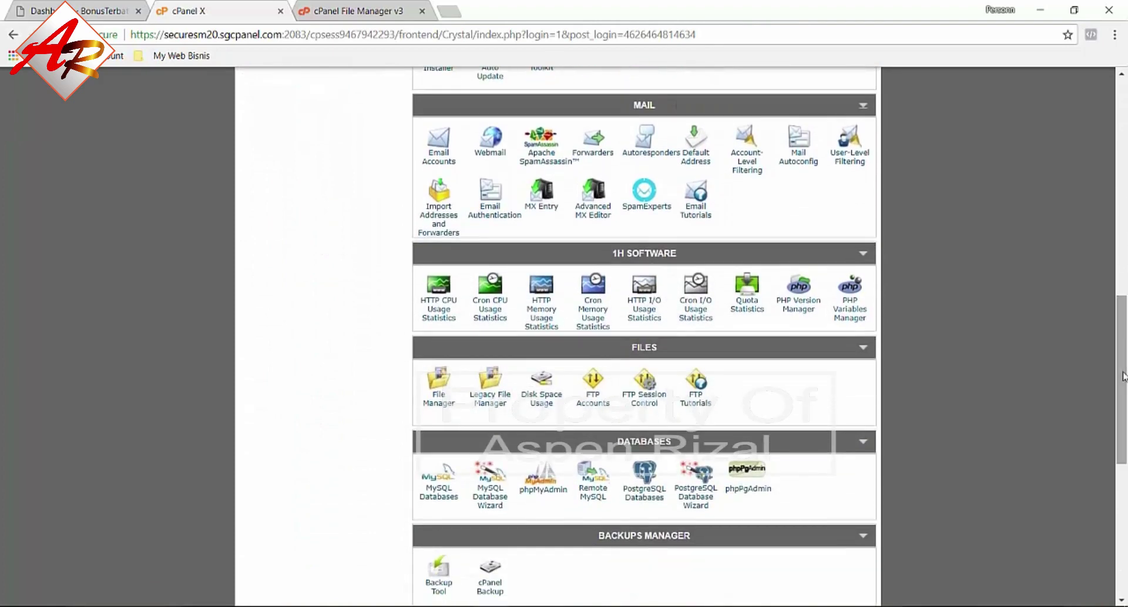
{"action": "left_click", "coordinate": [437, 404]}
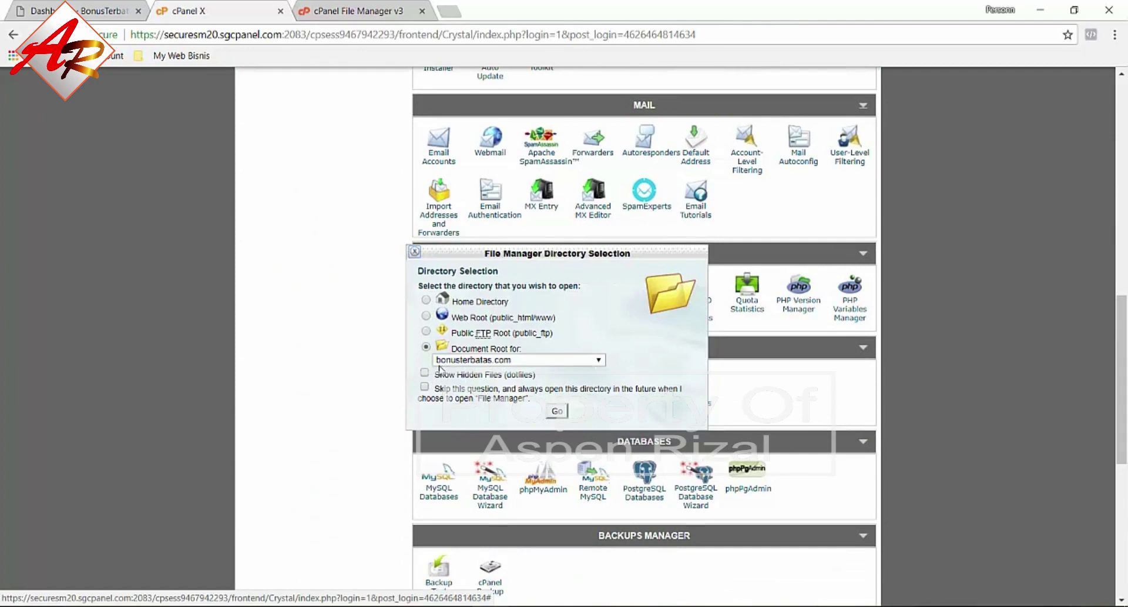
{"action": "left_click", "coordinate": [558, 411]}
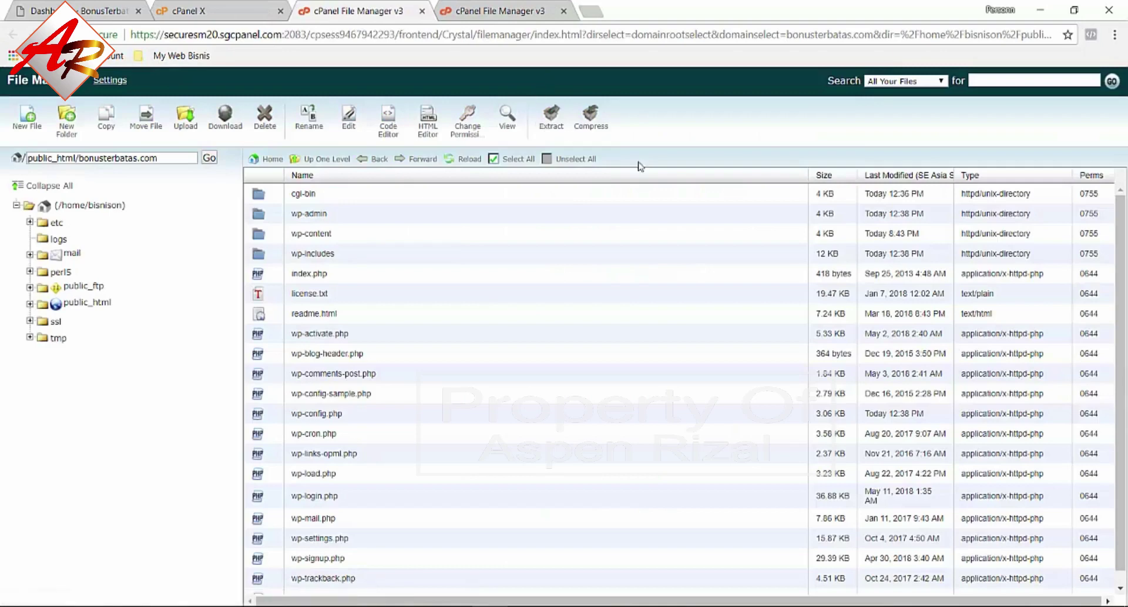
{"action": "left_click", "coordinate": [563, 11]}
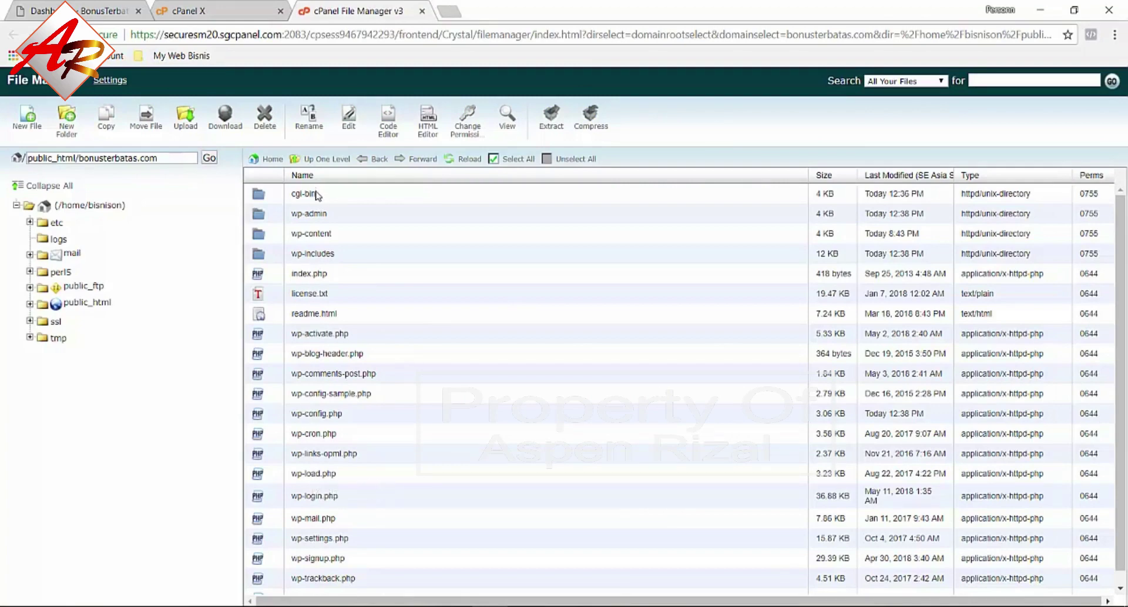
{"action": "left_click", "coordinate": [82, 157]}
{"action": "double_click", "coordinate": [82, 157]}
{"action": "left_click", "coordinate": [651, 129]}
{"action": "left_click", "coordinate": [259, 218]}
{"action": "double_click", "coordinate": [259, 217]}
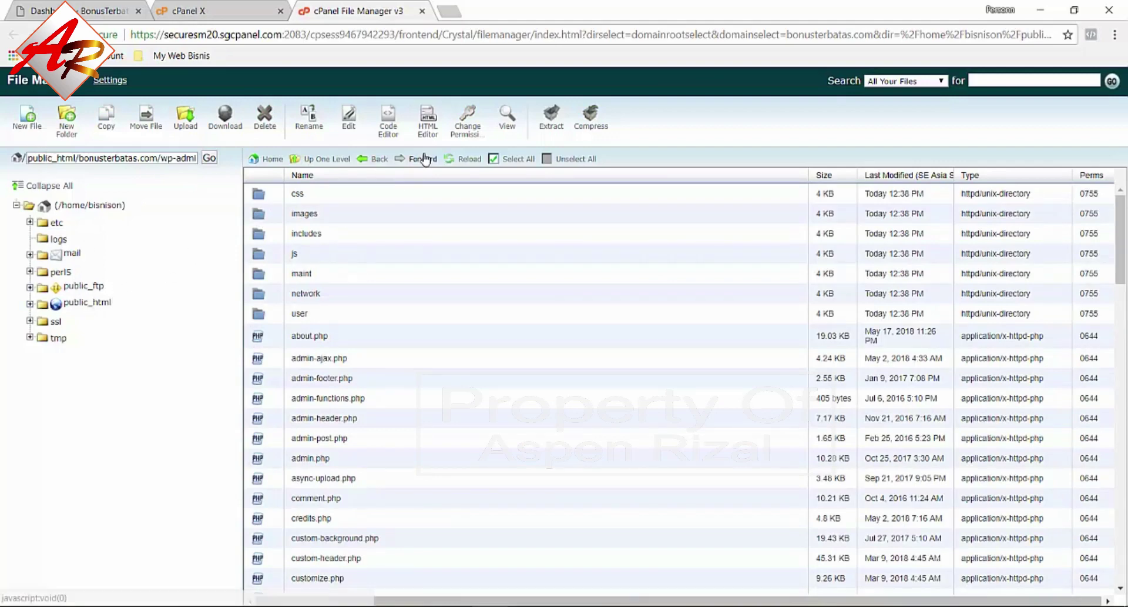
{"action": "left_click", "coordinate": [375, 159]}
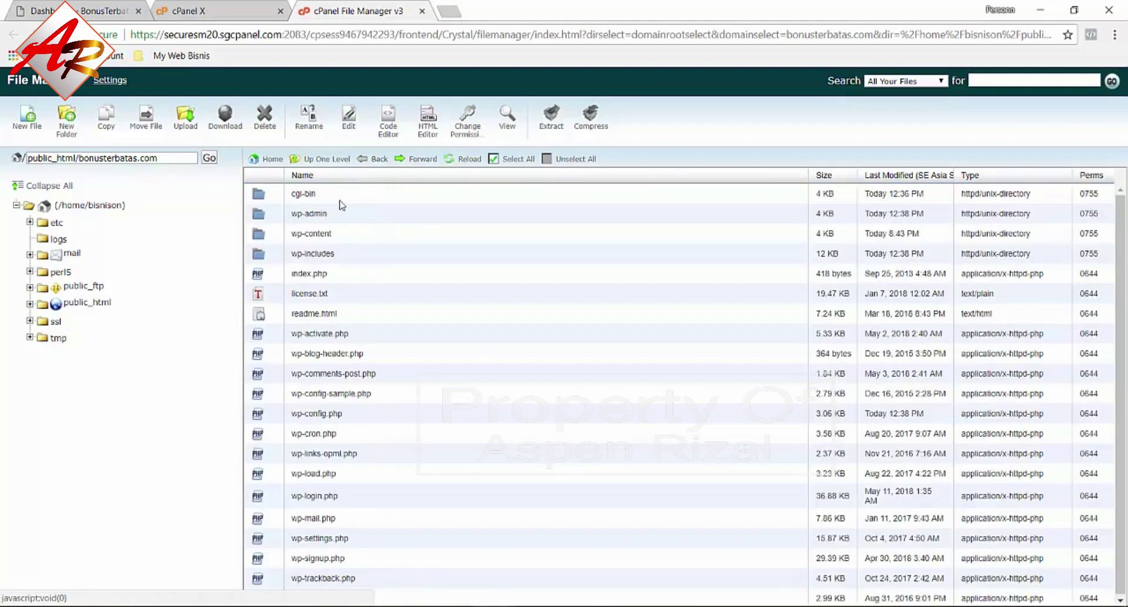
Step: Go into the plugins folder inside wp-content and open the file upload page for it
{"action": "left_click", "coordinate": [335, 235]}
{"action": "double_click", "coordinate": [259, 235]}
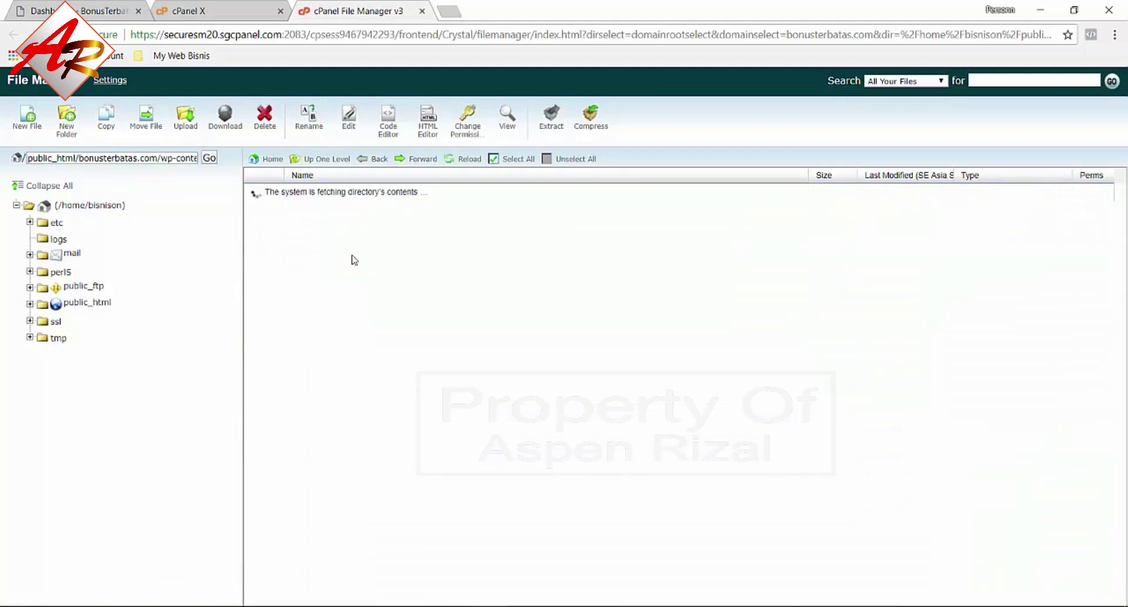
{"action": "double_click", "coordinate": [258, 195]}
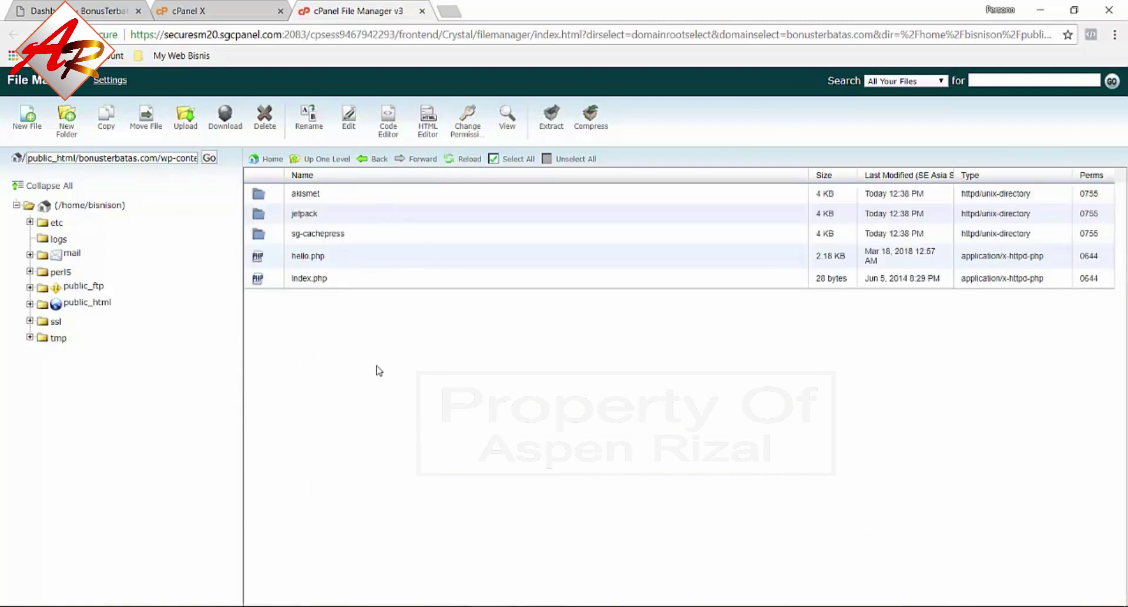
{"action": "left_click", "coordinate": [187, 124]}
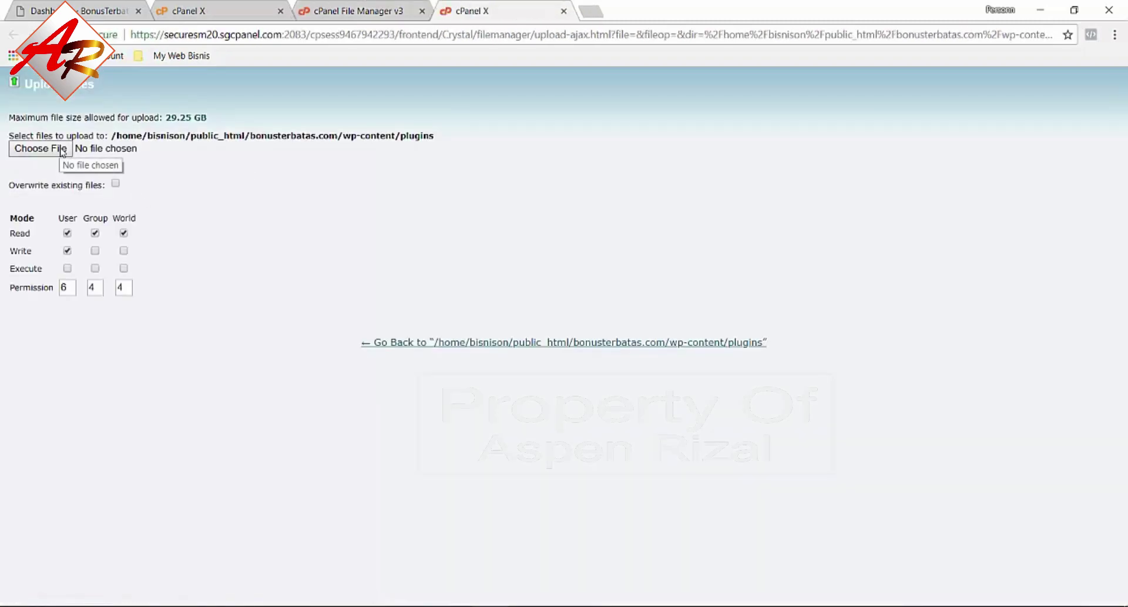
Step: Examine the maximum file size allowed for uploads on the upload page
{"action": "left_click_drag", "start_coordinate": [218, 118], "coordinate": [172, 118]}
{"action": "left_click", "coordinate": [172, 117]}
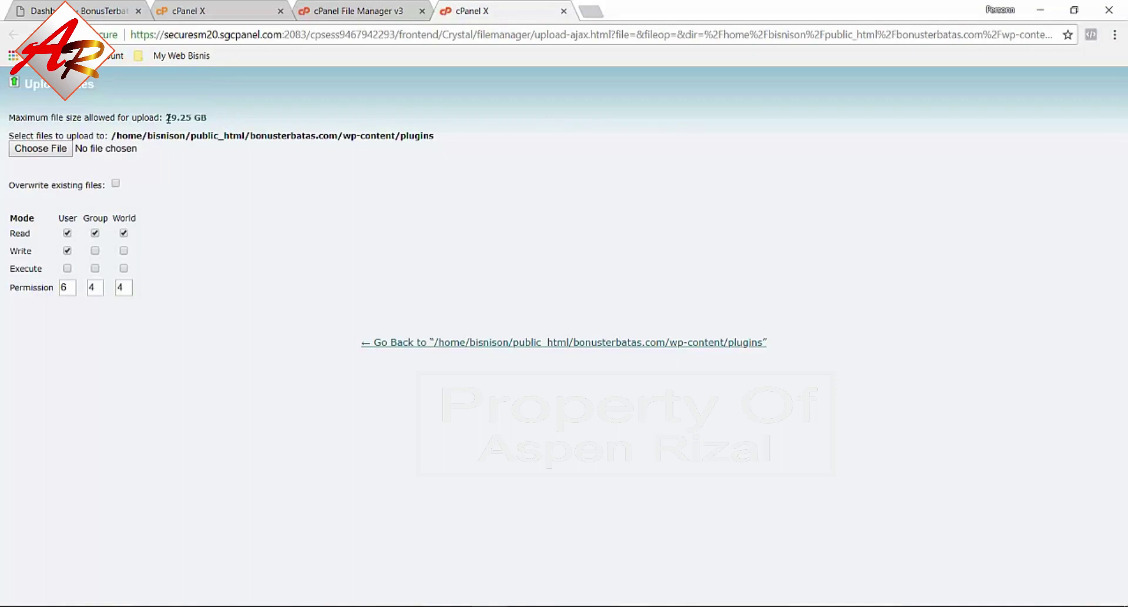
{"action": "left_click_drag", "start_coordinate": [189, 118], "coordinate": [220, 123]}
{"action": "left_click", "coordinate": [215, 123]}
{"action": "left_click_drag", "start_coordinate": [174, 117], "coordinate": [207, 118]}
{"action": "left_click", "coordinate": [175, 117]}
{"action": "left_click_drag", "start_coordinate": [165, 117], "coordinate": [223, 121]}
{"action": "left_click", "coordinate": [224, 121]}
{"action": "left_click_drag", "start_coordinate": [165, 117], "coordinate": [229, 122]}
{"action": "left_click", "coordinate": [228, 122]}
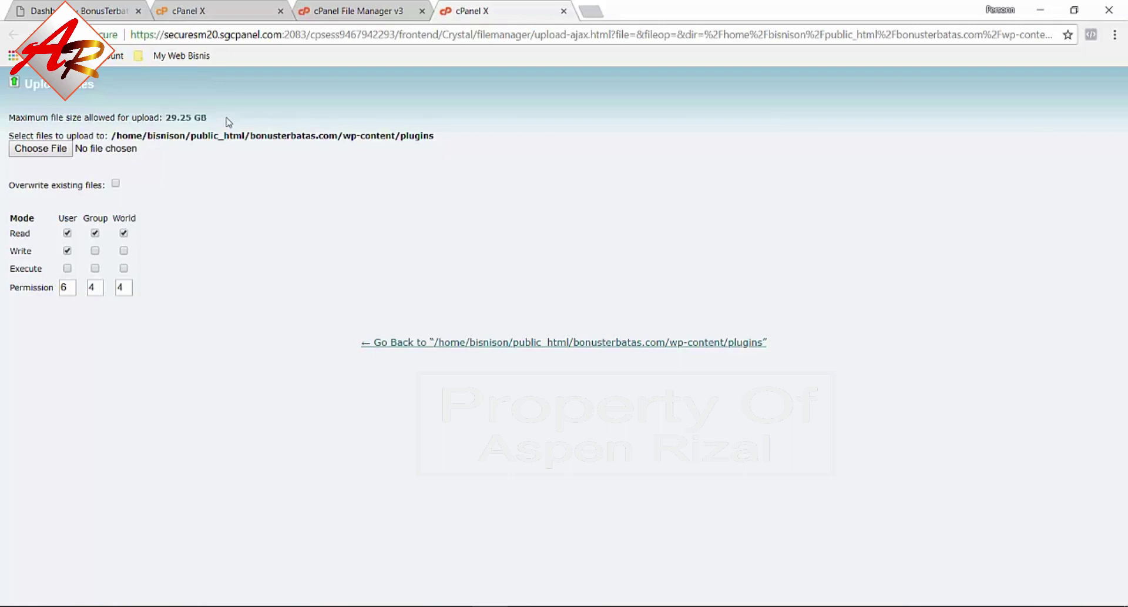
{"action": "double_click", "coordinate": [175, 118]}
{"action": "left_click", "coordinate": [214, 120]}
{"action": "left_click_drag", "start_coordinate": [169, 118], "coordinate": [203, 118]}
{"action": "left_click", "coordinate": [253, 196]}
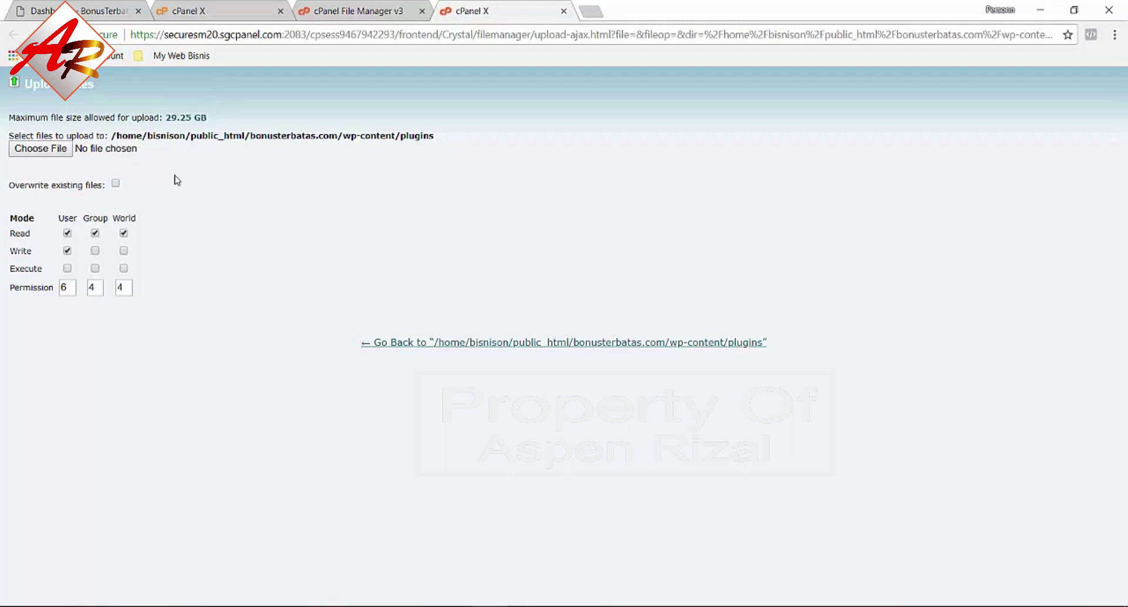
Step: Upload instabuilder218.zip from the Instabuilder-manual folder and return to the plugins folder listing
{"action": "left_click", "coordinate": [46, 152]}
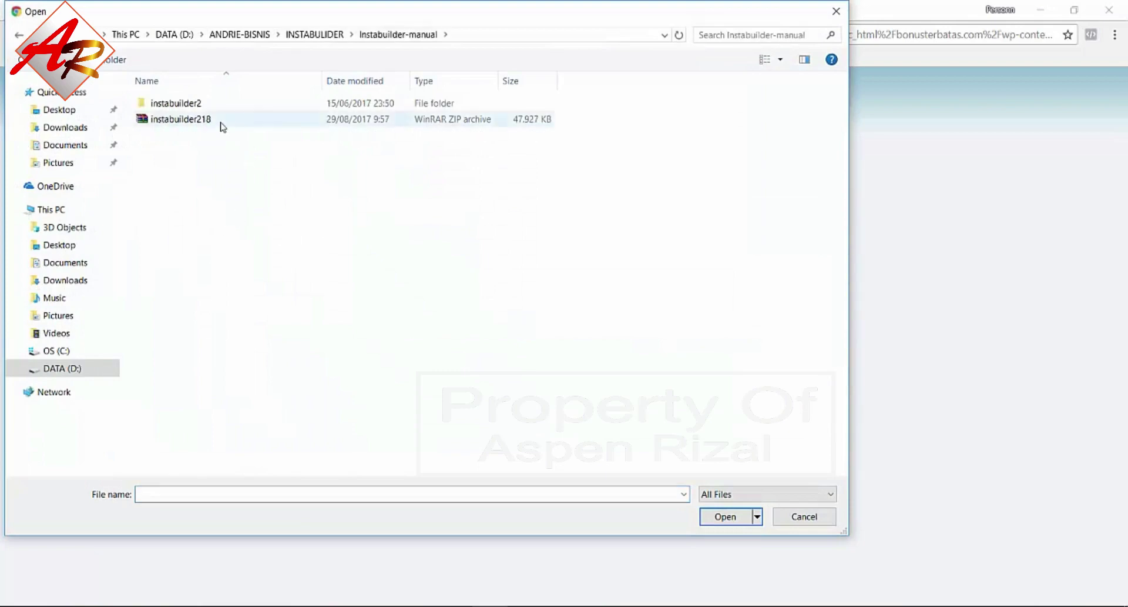
{"action": "left_click", "coordinate": [218, 122]}
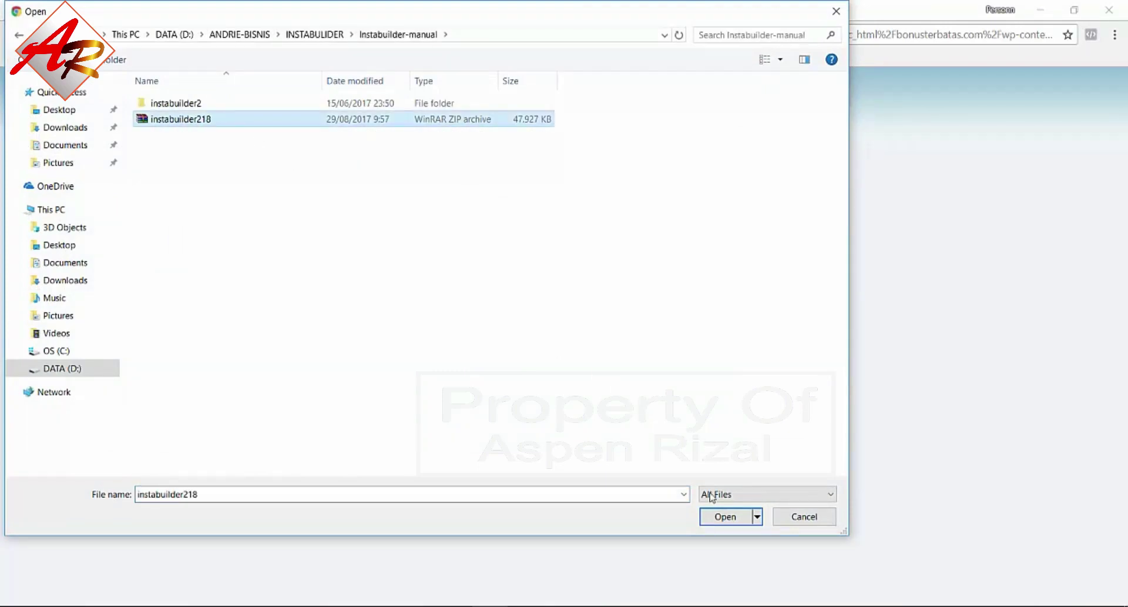
{"action": "left_click", "coordinate": [725, 517]}
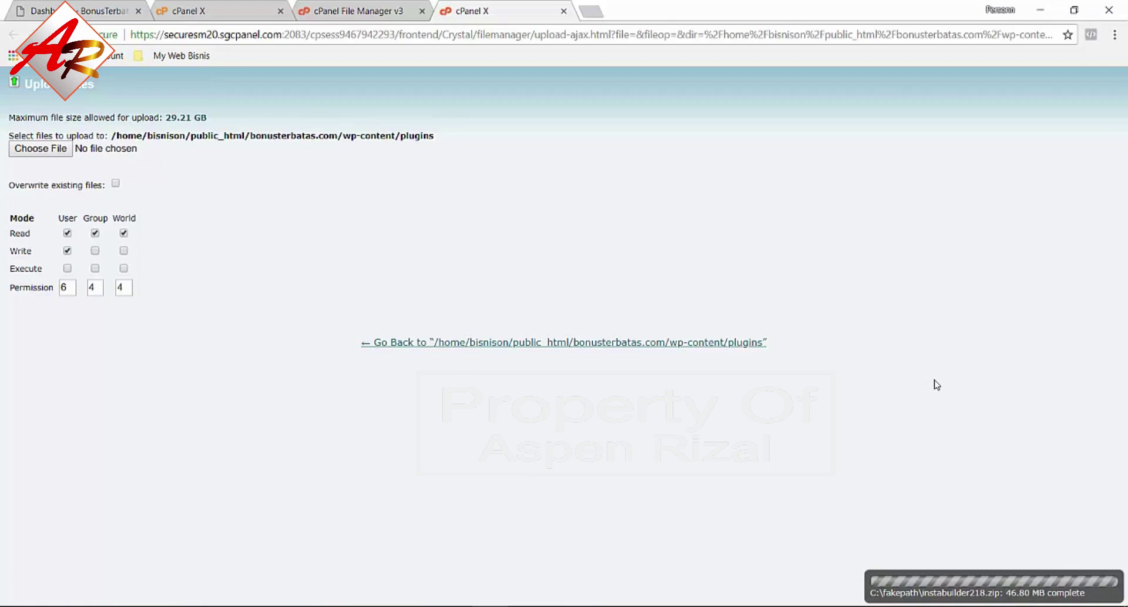
{"action": "left_click", "coordinate": [676, 343]}
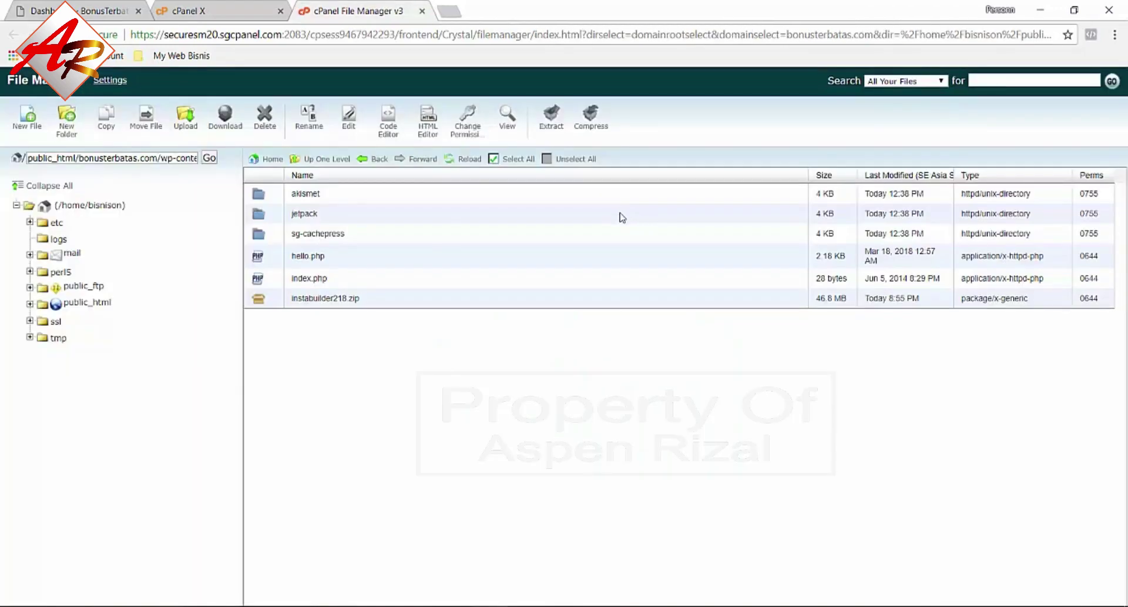
Step: Extract instabuilder218.zip into the plugins folder, then reload the listing and select the instabuilder2 folder
{"action": "left_click", "coordinate": [321, 304]}
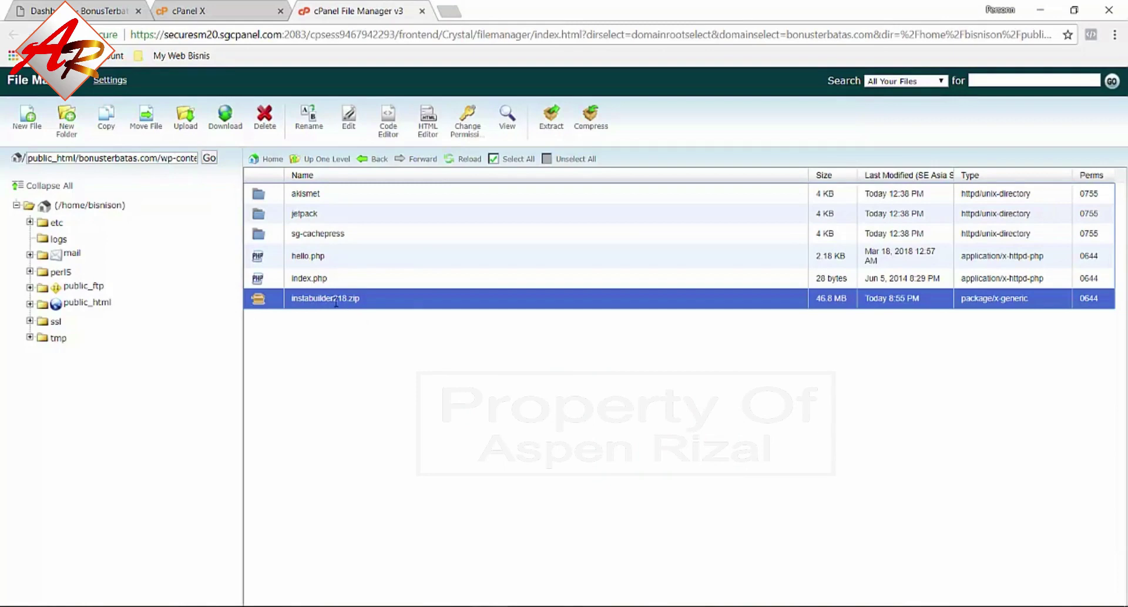
{"action": "left_click", "coordinate": [551, 118]}
{"action": "left_click", "coordinate": [648, 382]}
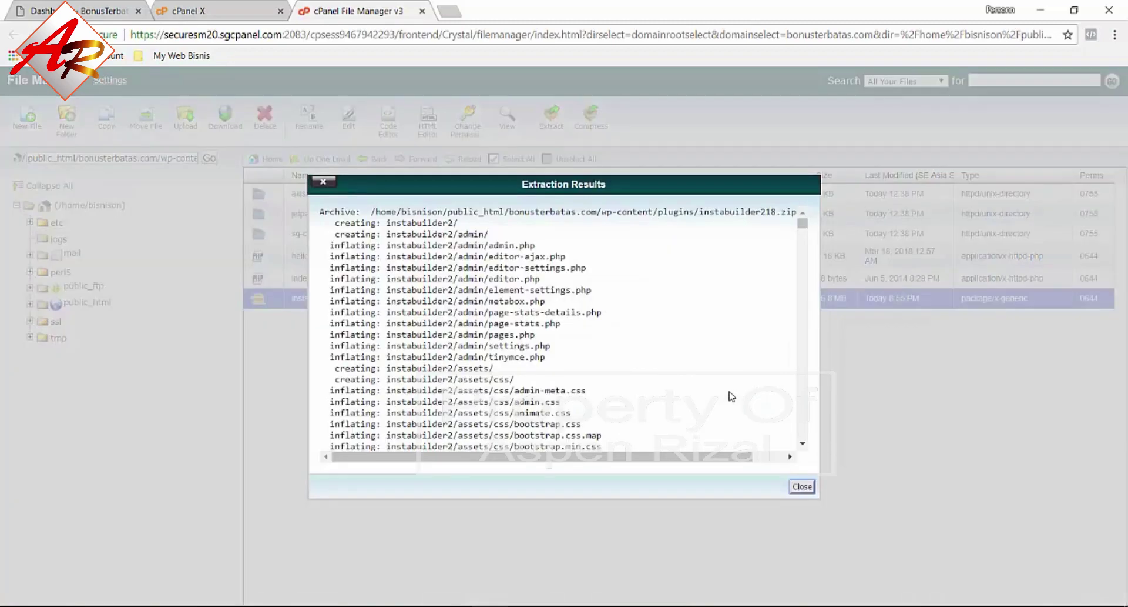
{"action": "left_click", "coordinate": [802, 486]}
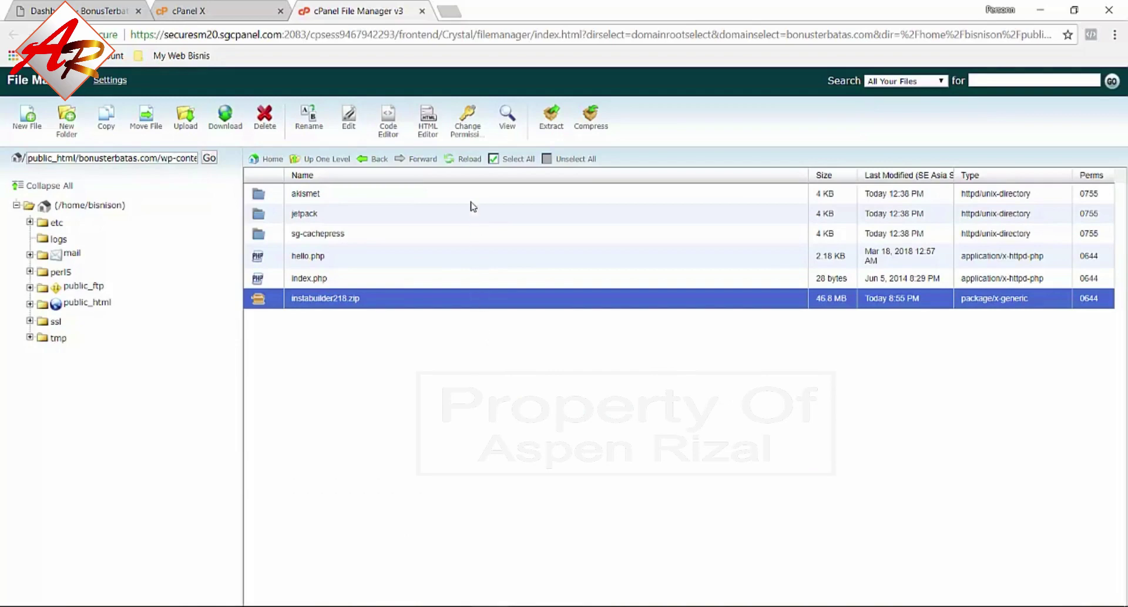
{"action": "left_click", "coordinate": [465, 162]}
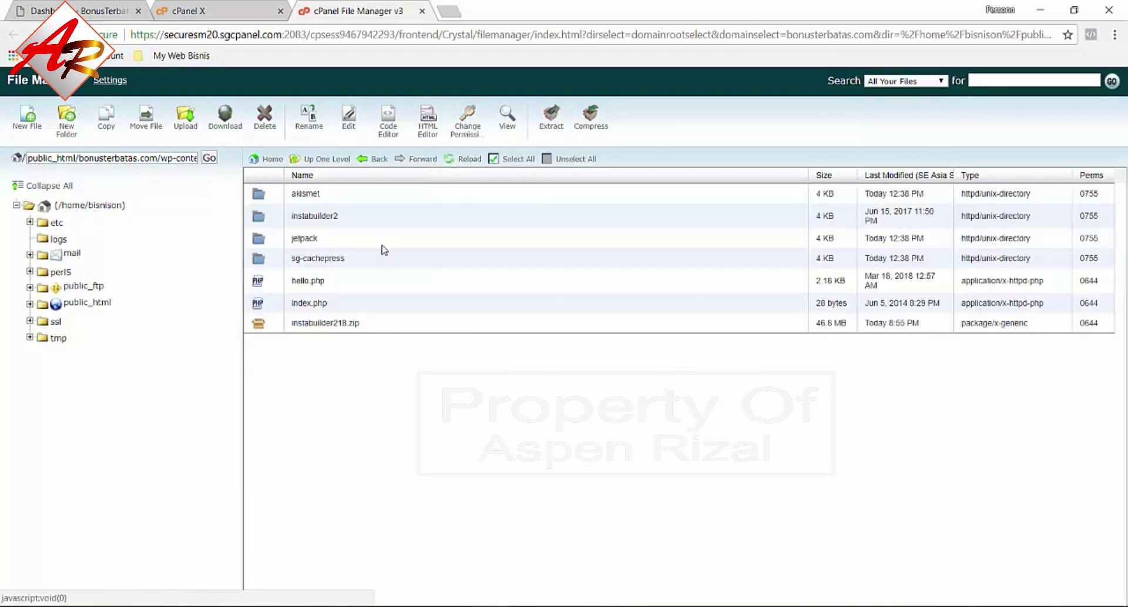
{"action": "left_click", "coordinate": [335, 217]}
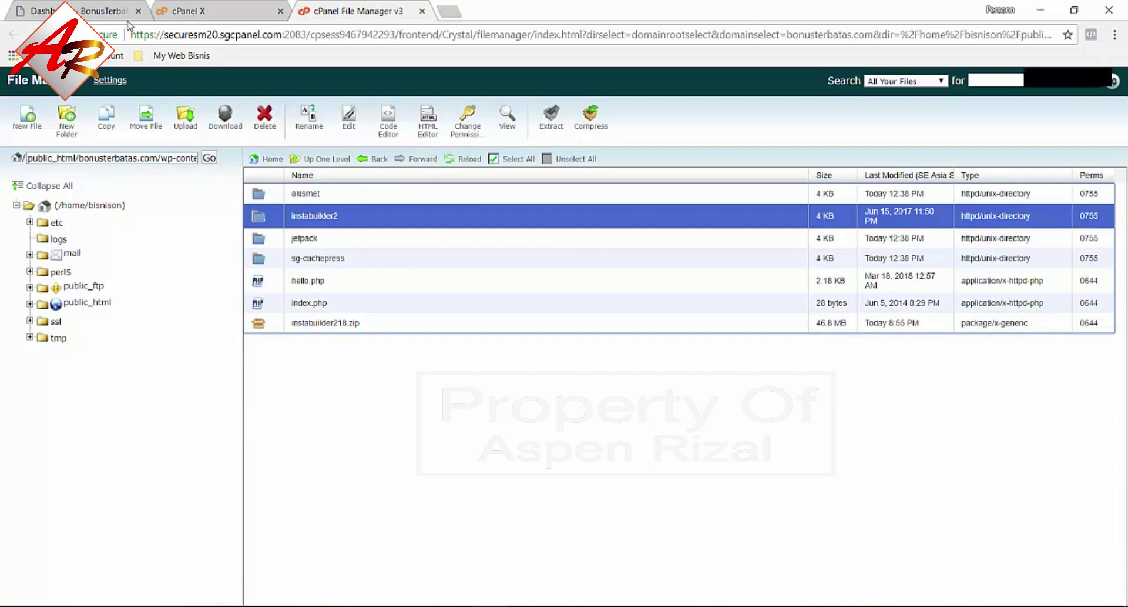
Step: Switch to the WordPress dashboard and check the InstaBuilder 2.0 entry among the installed plugins
{"action": "left_click", "coordinate": [103, 8]}
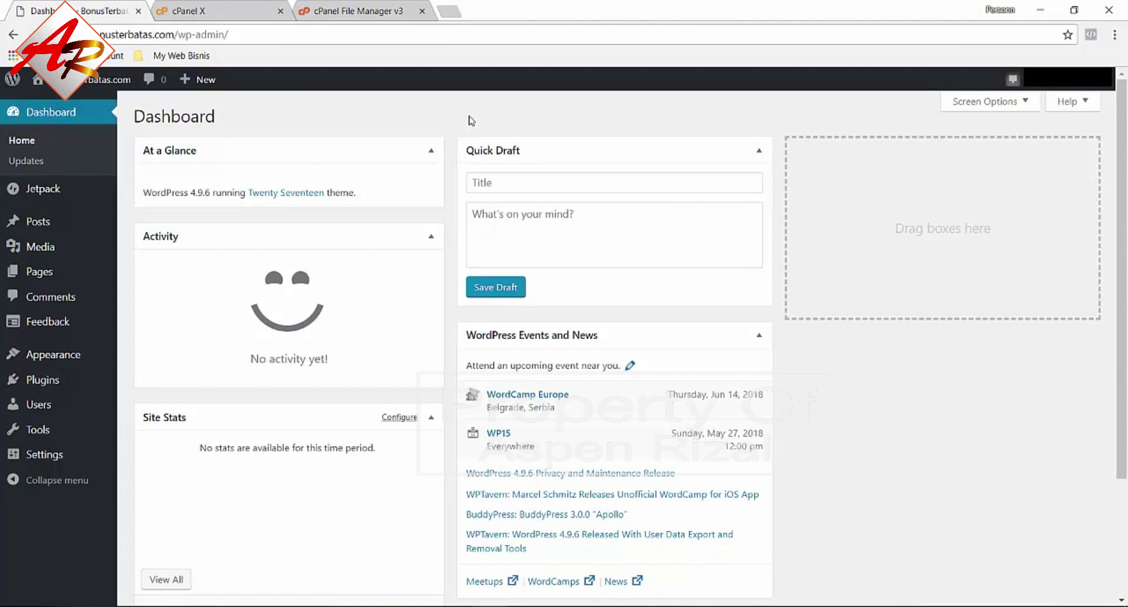
{"action": "mouse_move", "coordinate": [121, 371]}
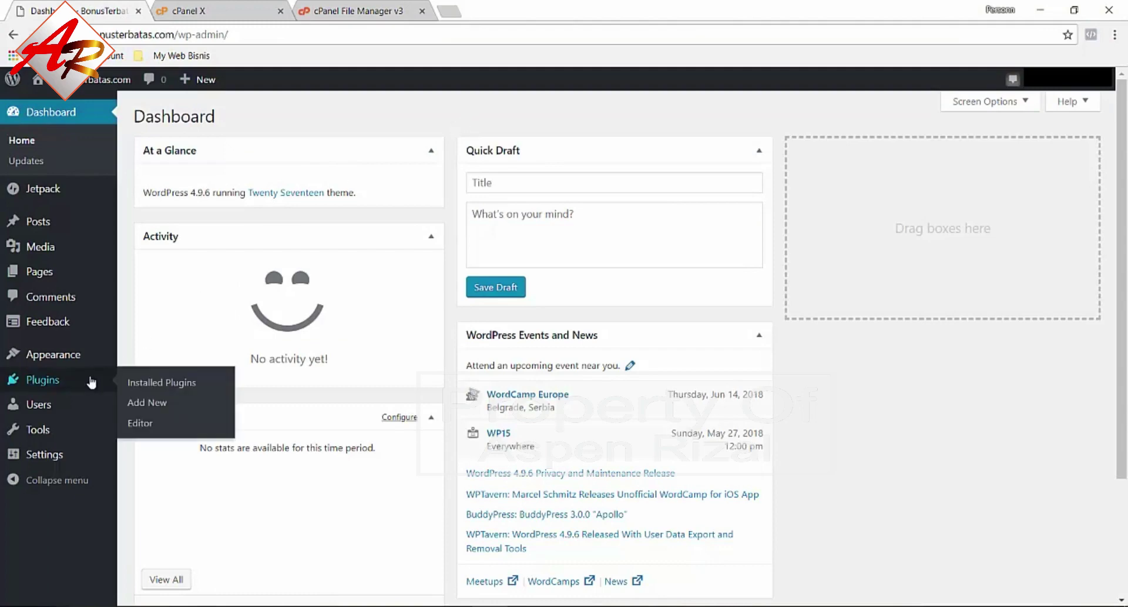
{"action": "left_click", "coordinate": [139, 384]}
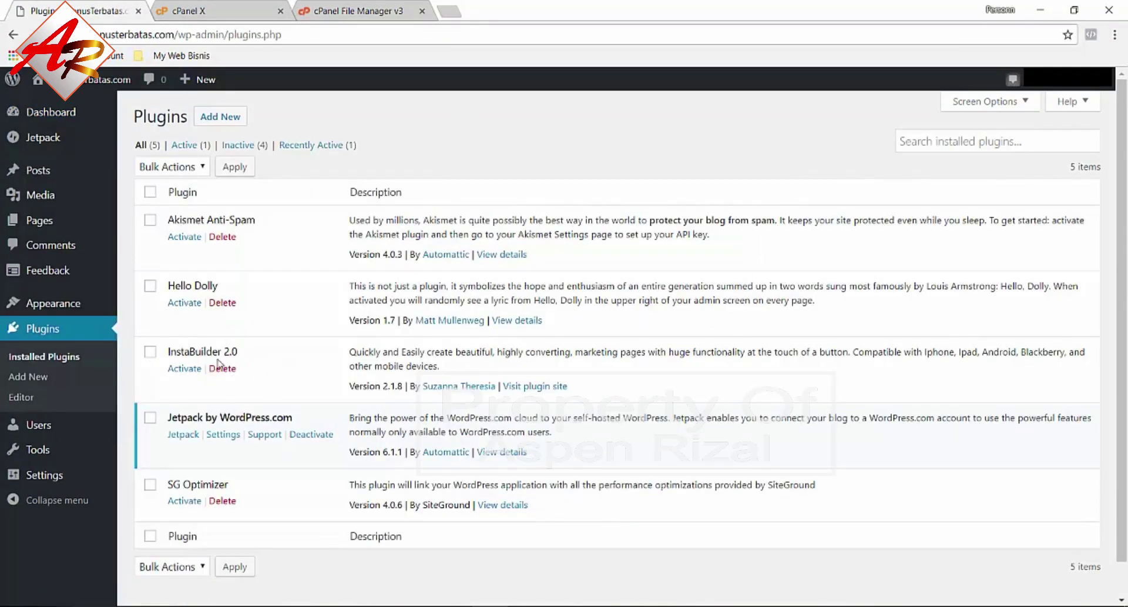
{"action": "left_click_drag", "start_coordinate": [240, 370], "coordinate": [152, 342]}
{"action": "left_click", "coordinate": [285, 314]}
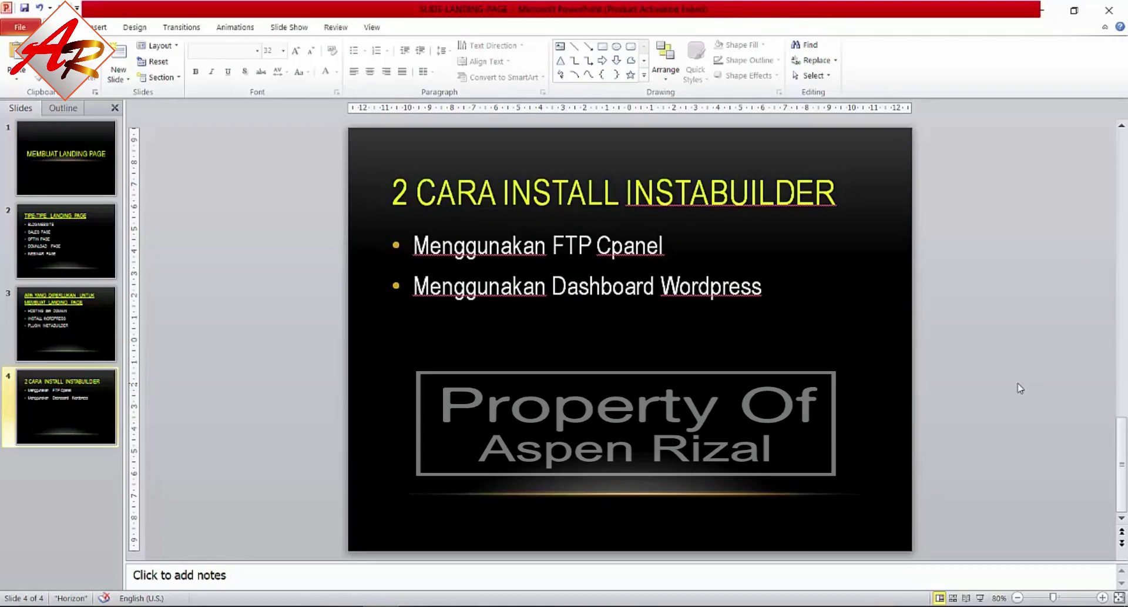
Step: Switch to the PowerPoint presentation and review the two InstaBuilder installation methods, FTP cPanel and WordPress dashboard, on slide 4
{"action": "left_click", "coordinate": [414, 285]}
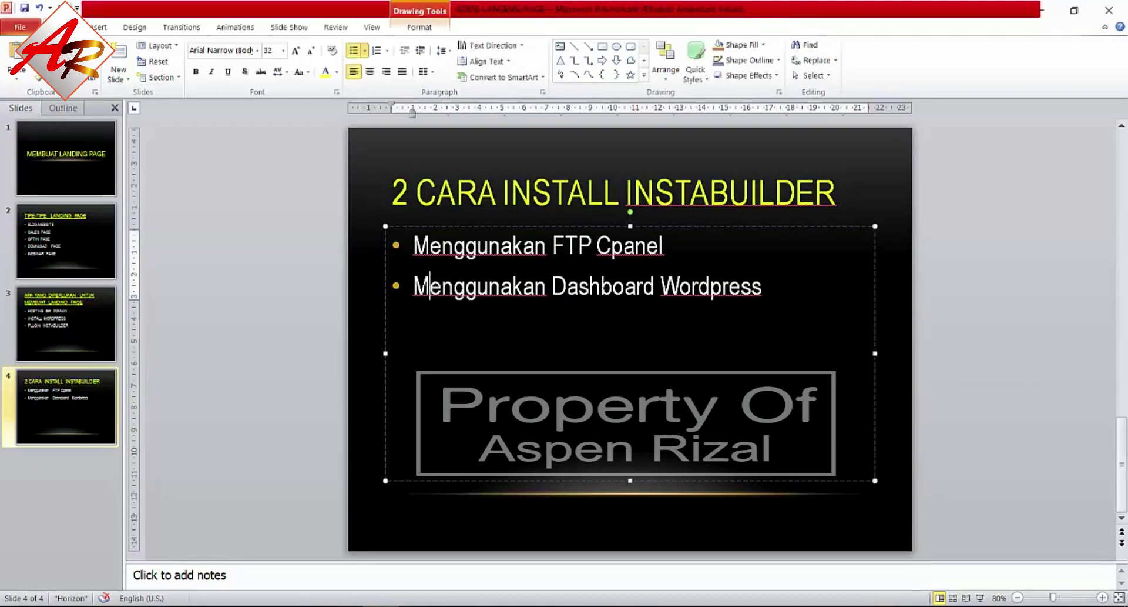
{"action": "left_click_drag", "start_coordinate": [414, 285], "coordinate": [730, 281]}
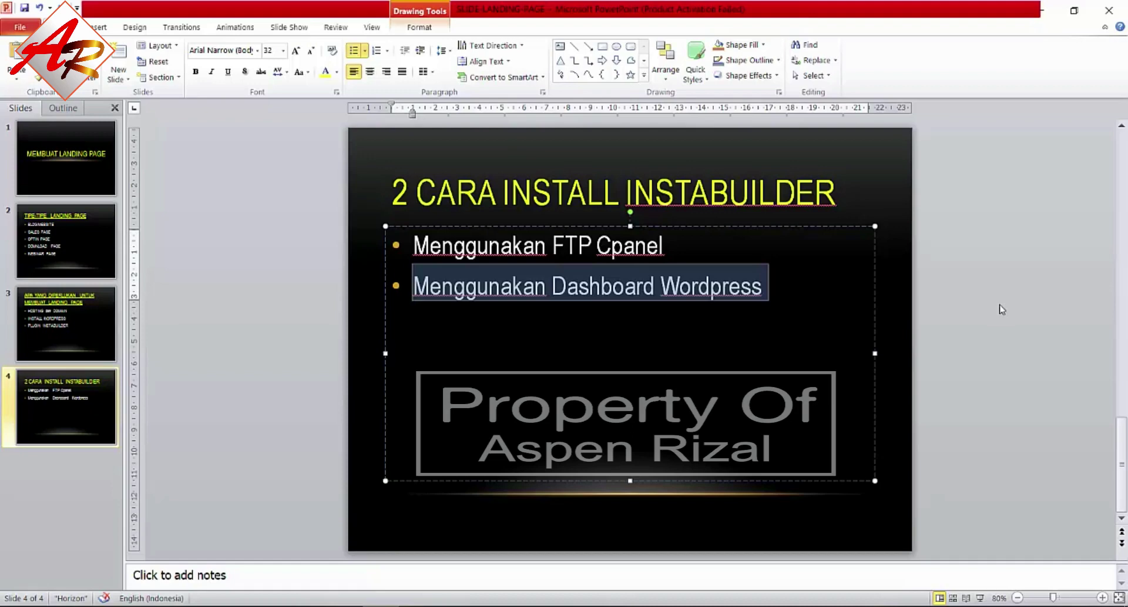
{"action": "left_click", "coordinate": [658, 288]}
{"action": "key", "text": "Up"}
{"action": "key", "text": "Down"}
{"action": "key", "text": "End"}
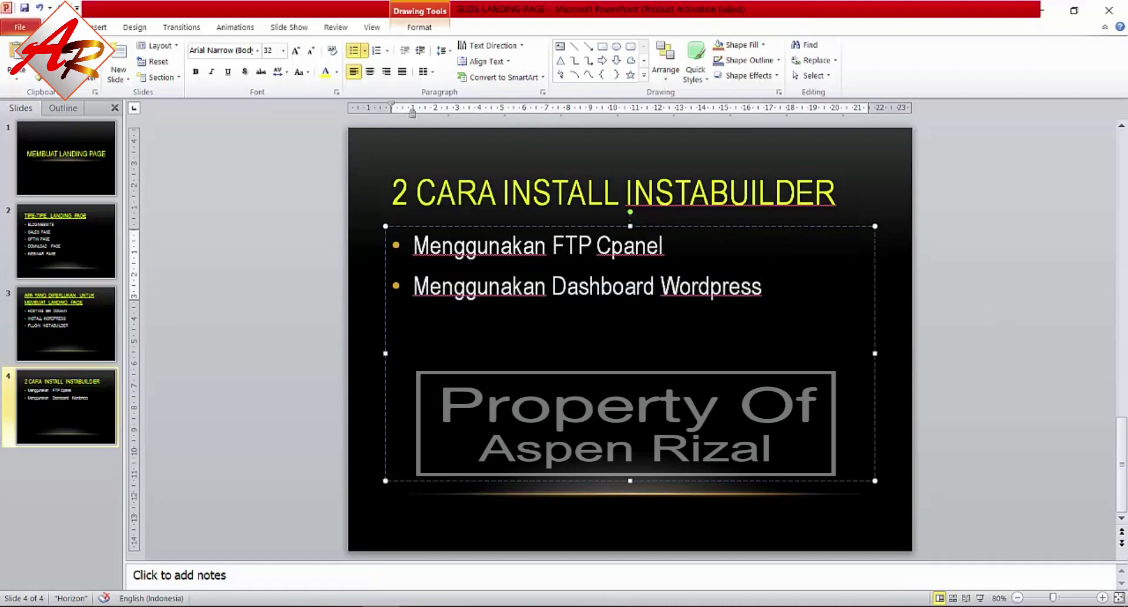
{"action": "left_click", "coordinate": [663, 245]}
{"action": "left_click_drag", "start_coordinate": [763, 287], "coordinate": [405, 247]}
{"action": "left_click", "coordinate": [1017, 237]}
{"action": "left_click_drag", "start_coordinate": [675, 248], "coordinate": [408, 249]}
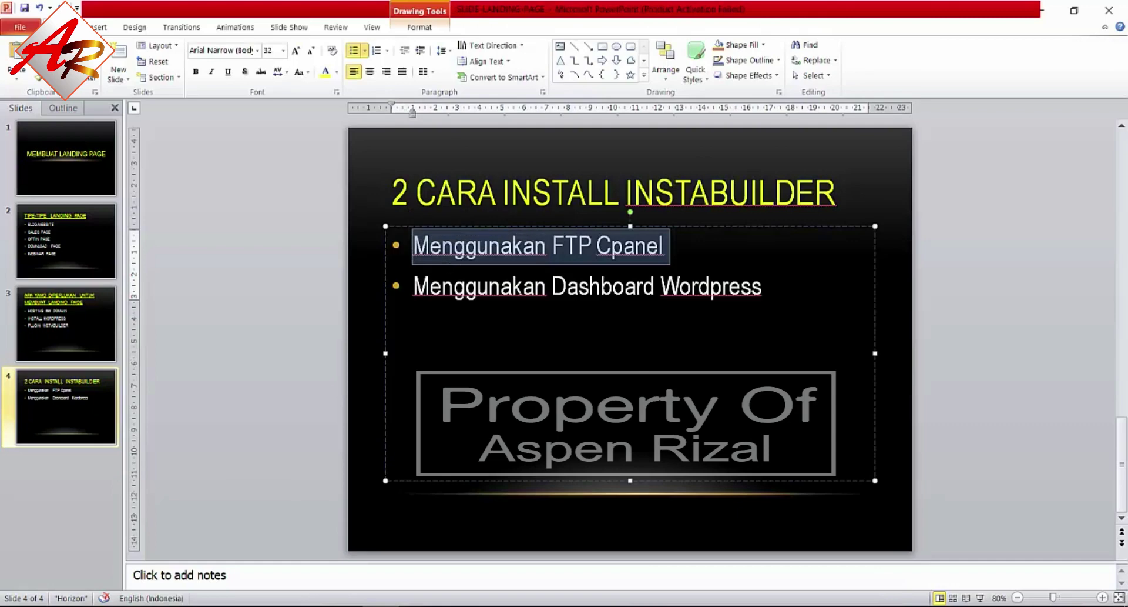
{"action": "left_click_drag", "start_coordinate": [413, 285], "coordinate": [711, 279]}
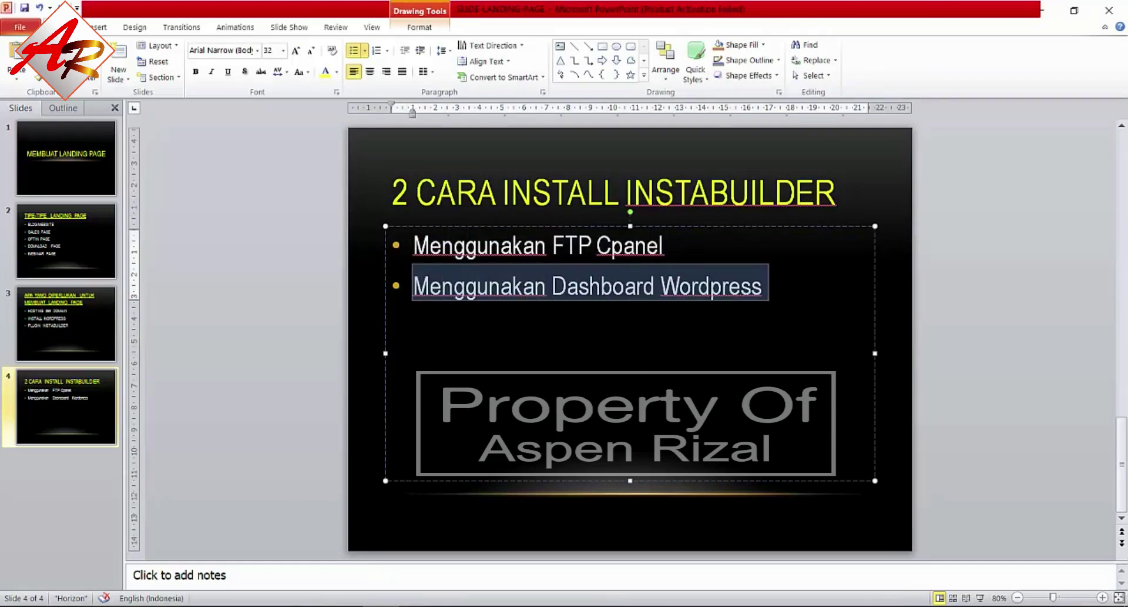
{"action": "left_click", "coordinate": [991, 312]}
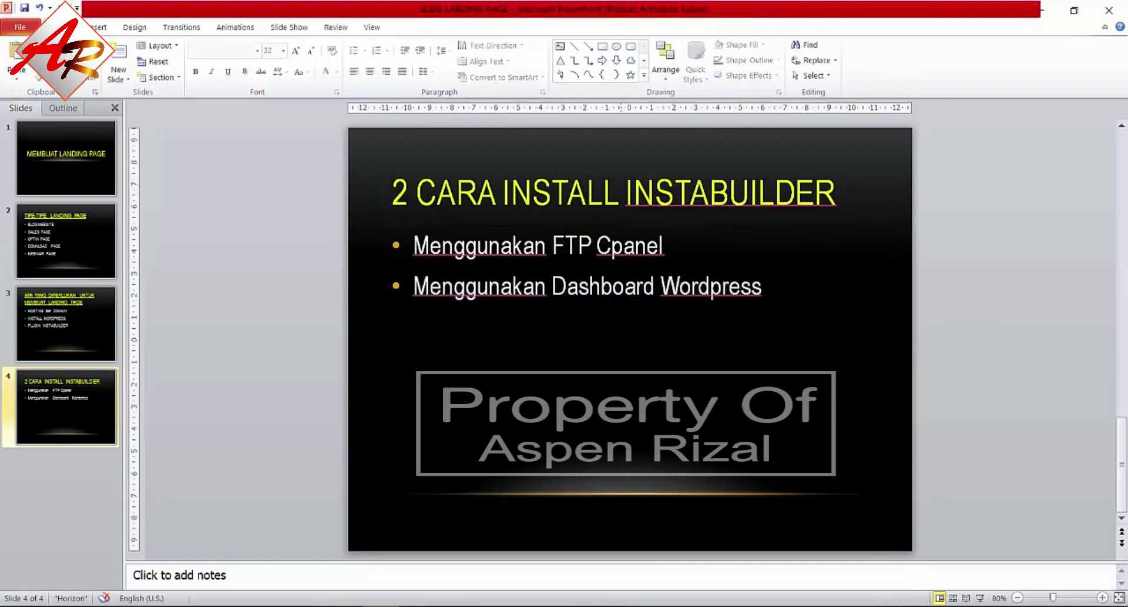
{"action": "left_click", "coordinate": [624, 285]}
{"action": "mouse_move", "coordinate": [764, 286]}
{"action": "left_mouse_down"}
{"action": "mouse_move", "coordinate": [413, 286]}
{"action": "mouse_move", "coordinate": [413, 245]}
{"action": "left_mouse_up"}
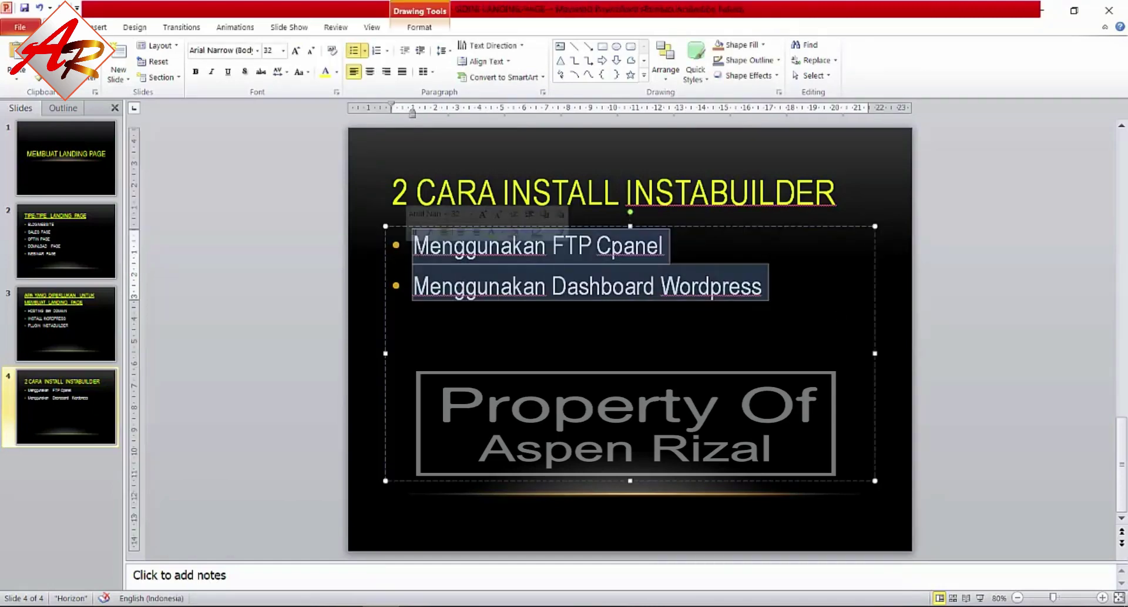
{"action": "left_click", "coordinate": [952, 366]}
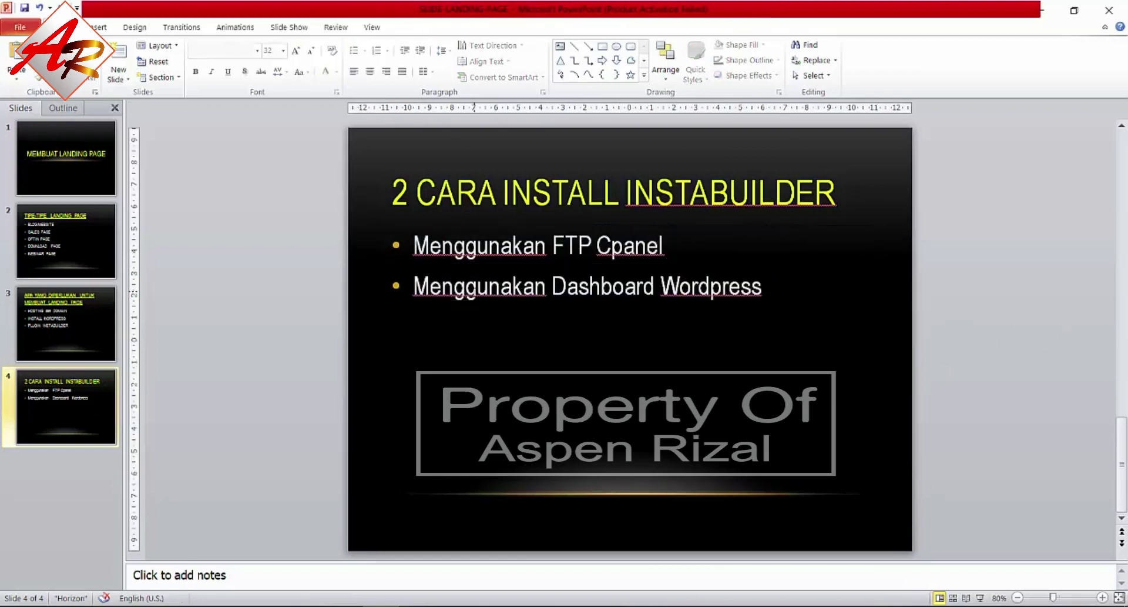
{"action": "left_click", "coordinate": [552, 286]}
{"action": "left_click_drag", "start_coordinate": [551, 286], "coordinate": [681, 286]}
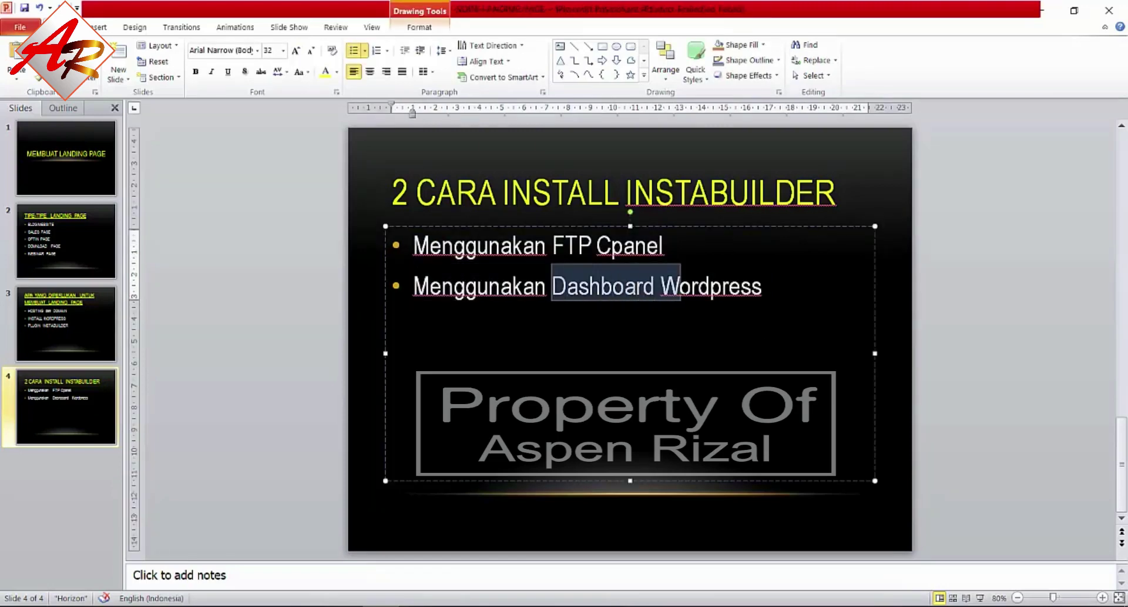
{"action": "left_click", "coordinate": [953, 319]}
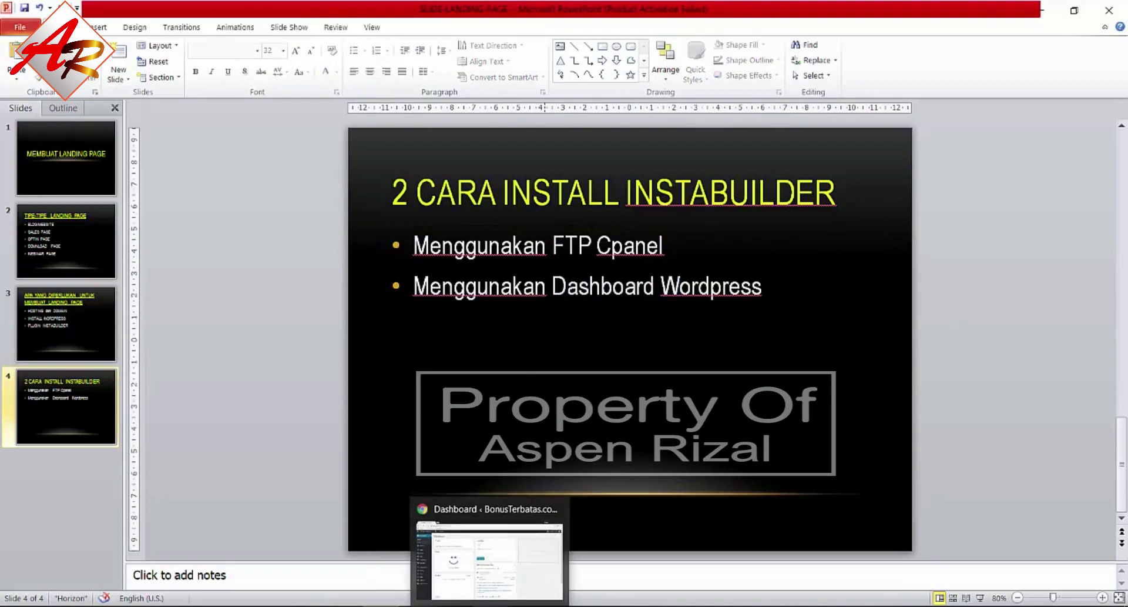
Step: Switch to the WordPress dashboard in Chrome and open the upload form for adding a new plugin
{"action": "left_click", "coordinate": [490, 544]}
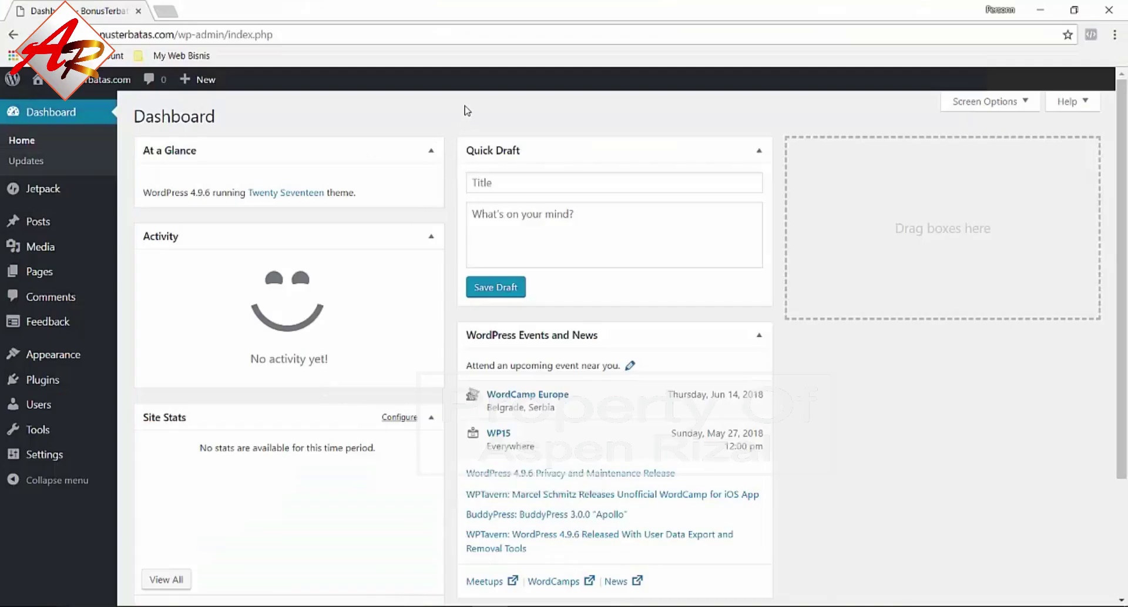
{"action": "mouse_move", "coordinate": [47, 356]}
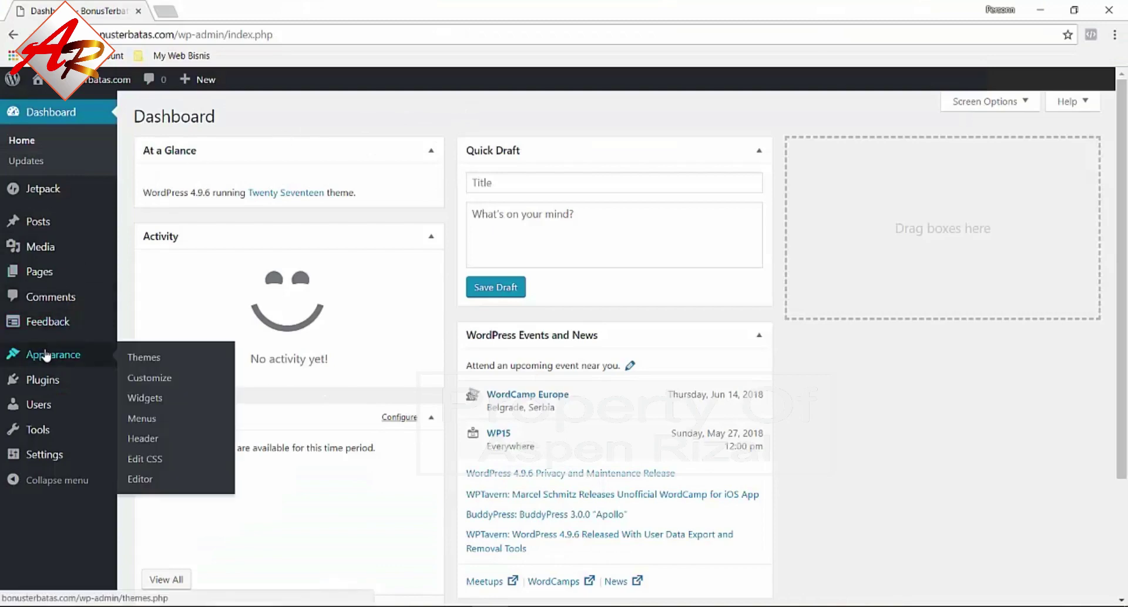
{"action": "mouse_move", "coordinate": [51, 390]}
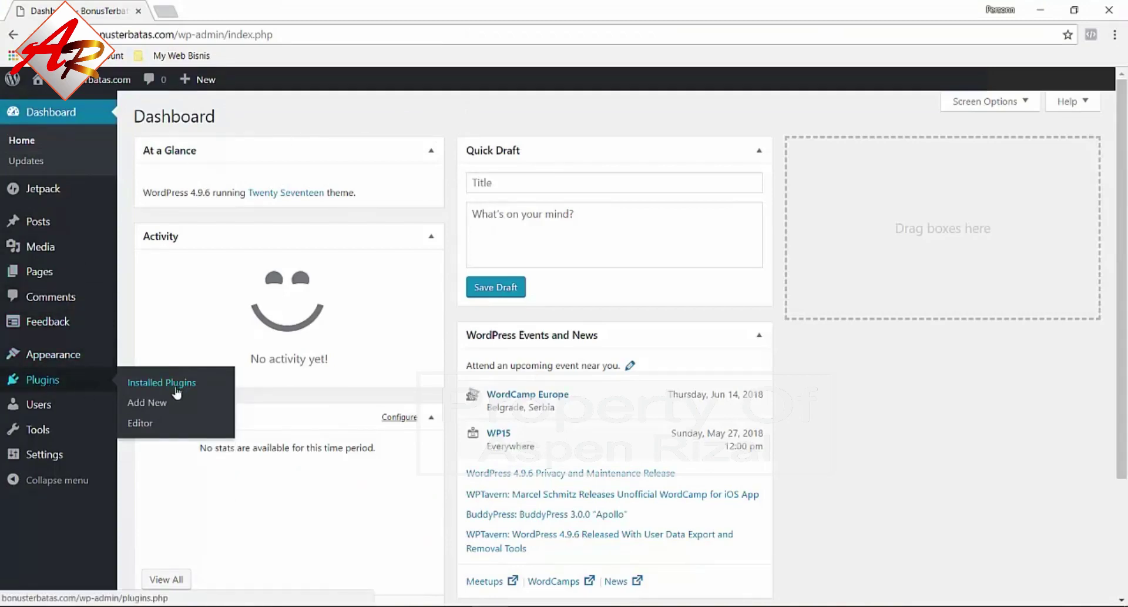
{"action": "left_click", "coordinate": [155, 406]}
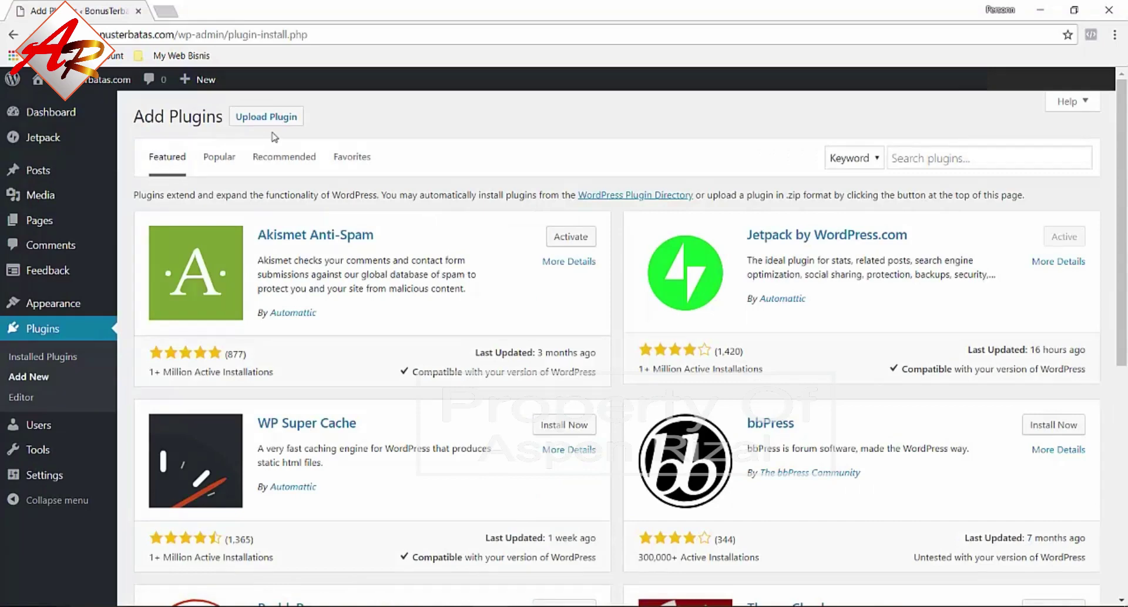
{"action": "left_click", "coordinate": [270, 118]}
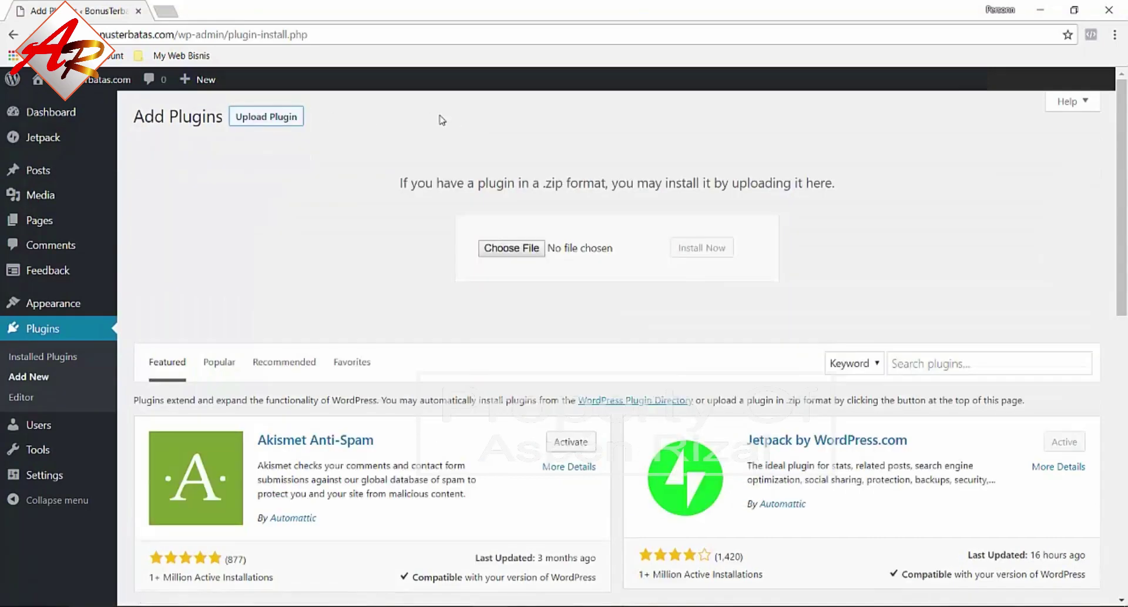
Step: Choose instabuilder218.zip from the Instabuilder-manual folder and install it as a plugin
{"action": "left_click", "coordinate": [512, 251]}
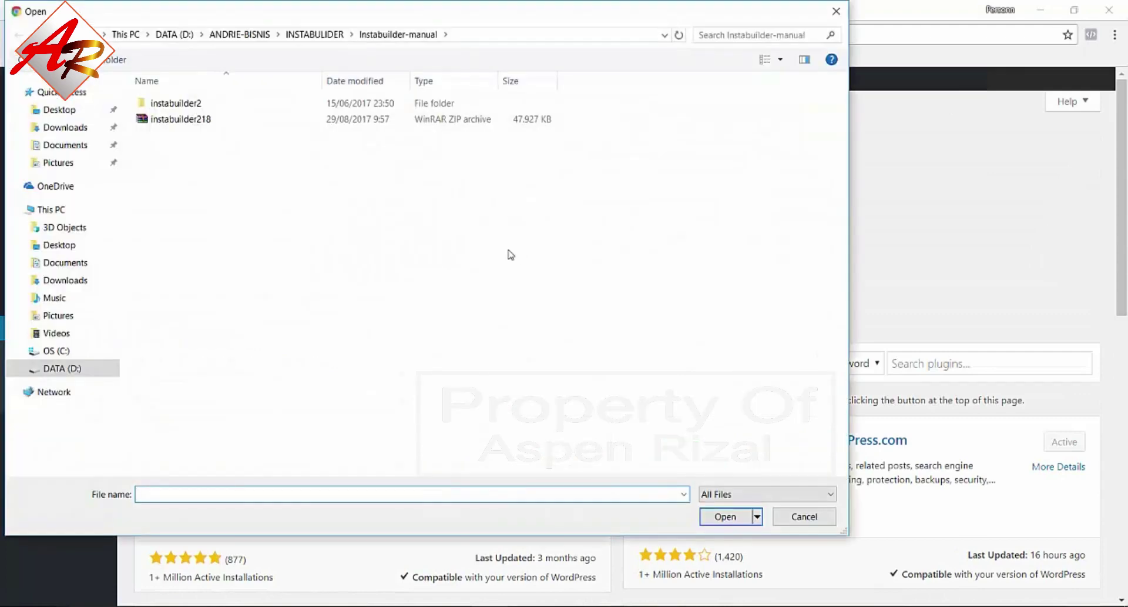
{"action": "left_click", "coordinate": [203, 120]}
{"action": "left_click", "coordinate": [729, 516]}
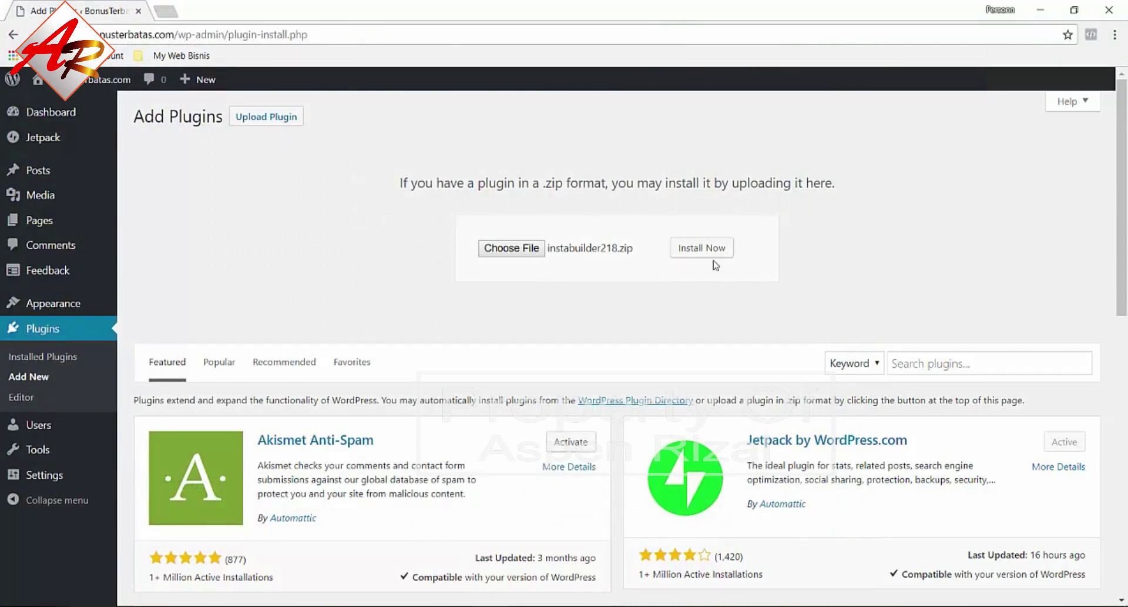
{"action": "left_click", "coordinate": [697, 251]}
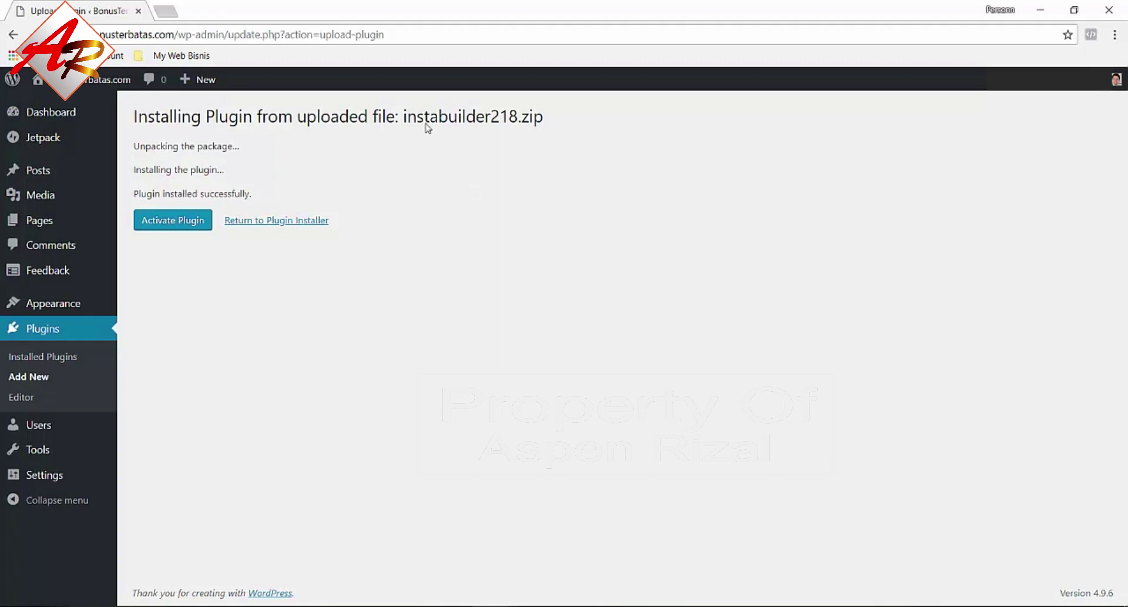
Step: Check the instabuilder218.zip file name in the installation heading and activate the installed plugin
{"action": "left_click_drag", "start_coordinate": [403, 117], "coordinate": [560, 123]}
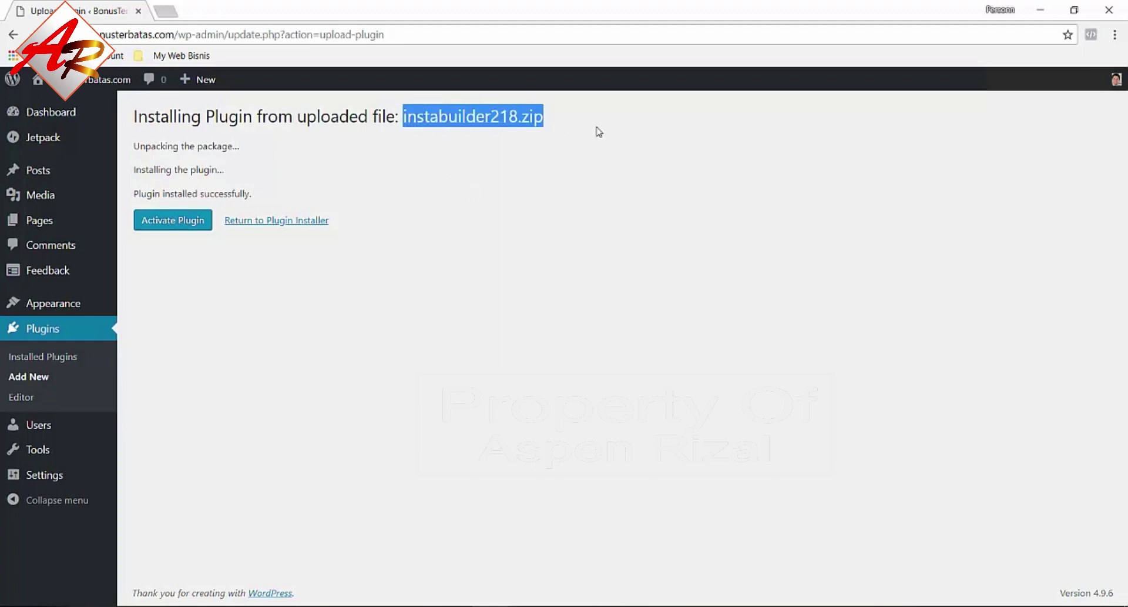
{"action": "left_click", "coordinate": [709, 284]}
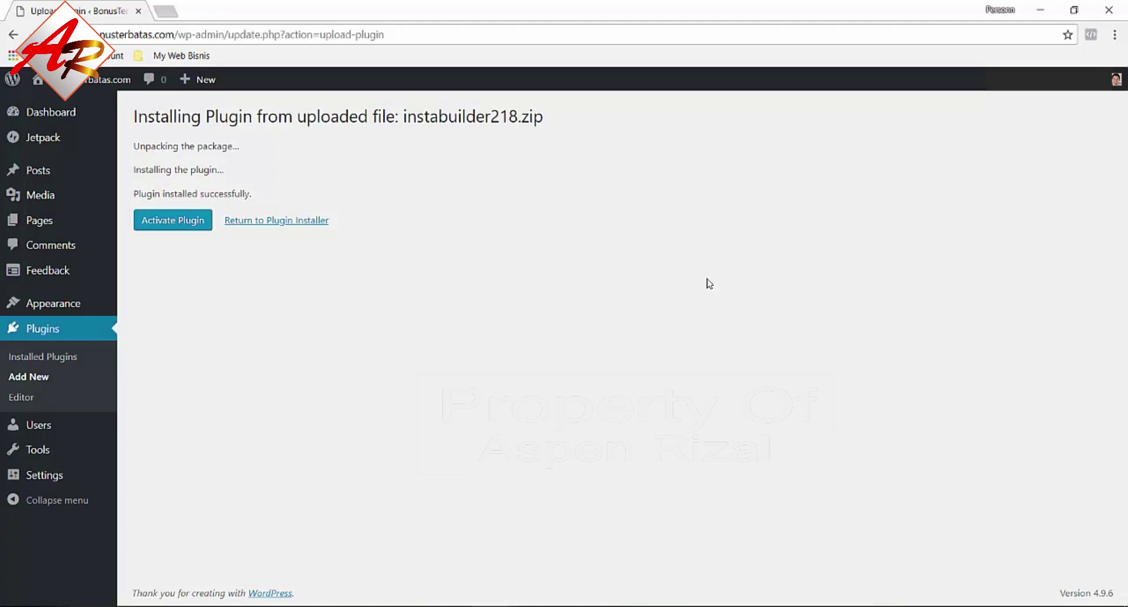
{"action": "left_click_drag", "start_coordinate": [400, 116], "coordinate": [558, 130]}
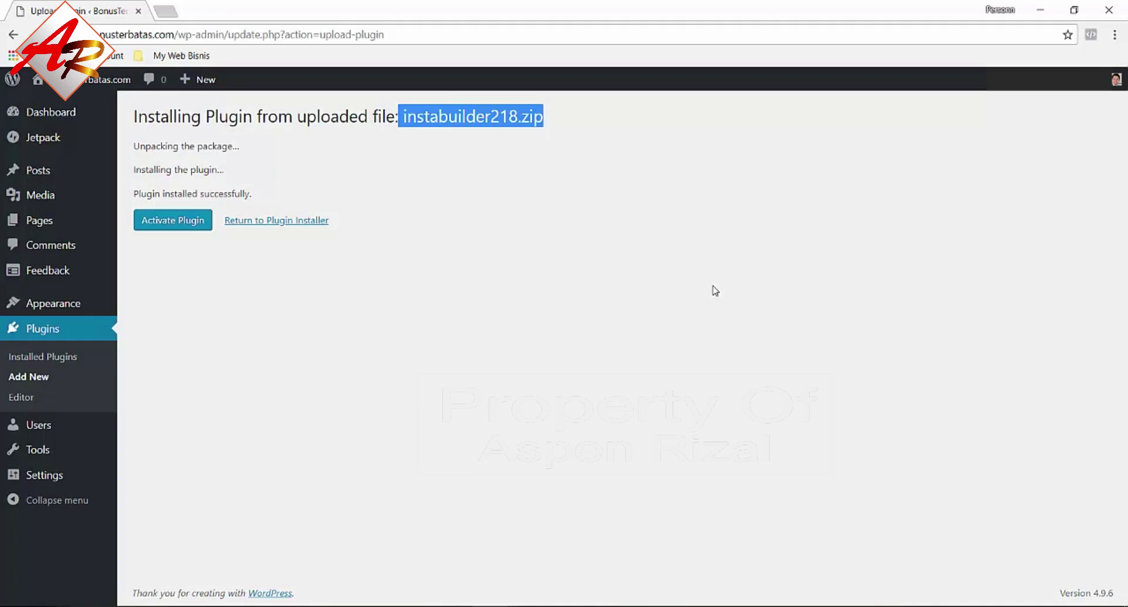
{"action": "left_click", "coordinate": [475, 304]}
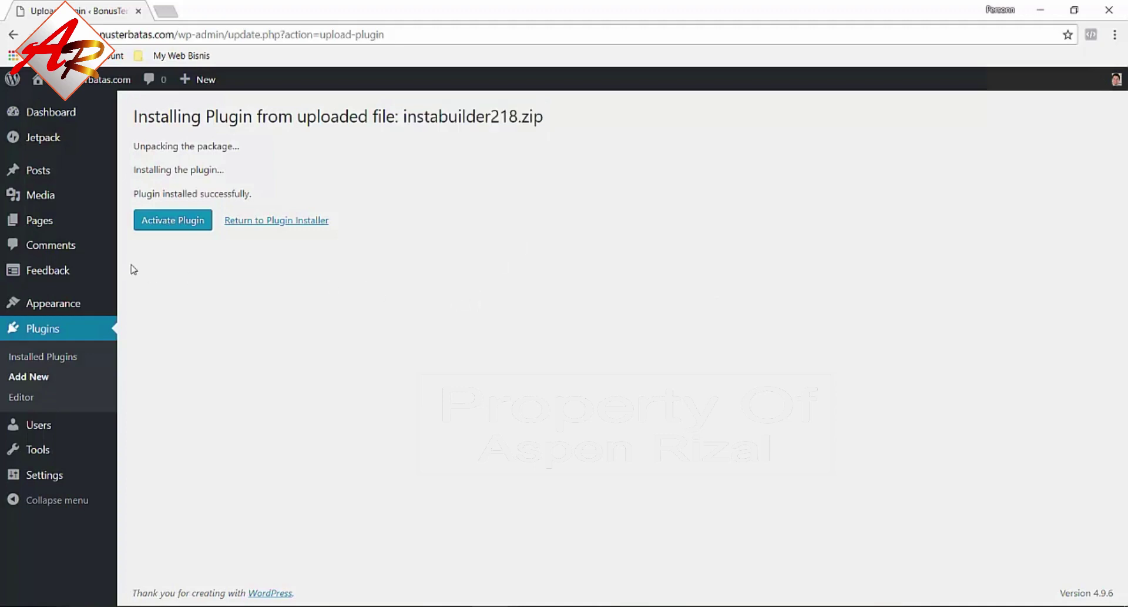
{"action": "left_click", "coordinate": [150, 228]}
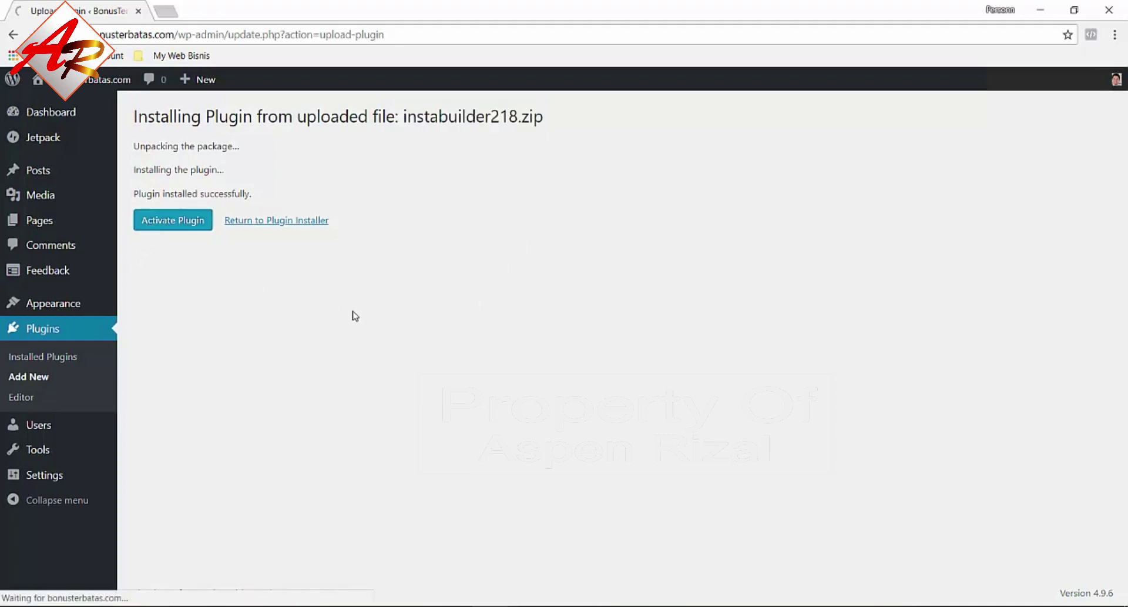